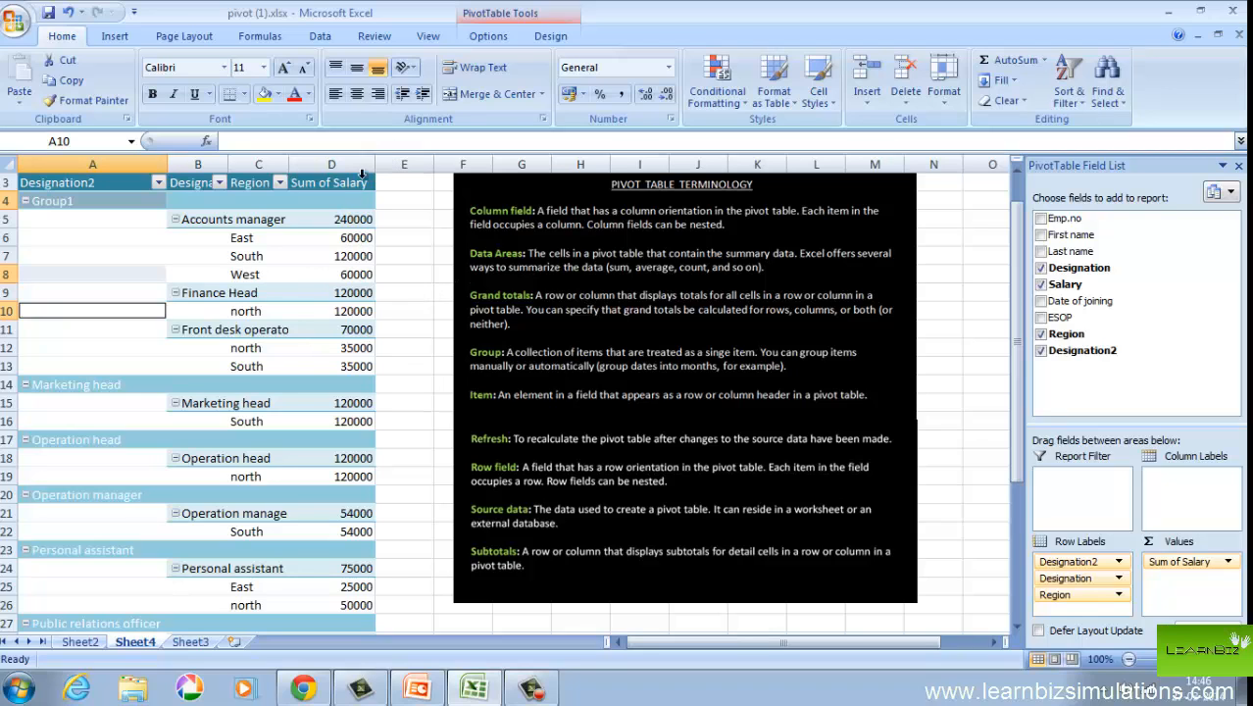
left_click(489, 36)
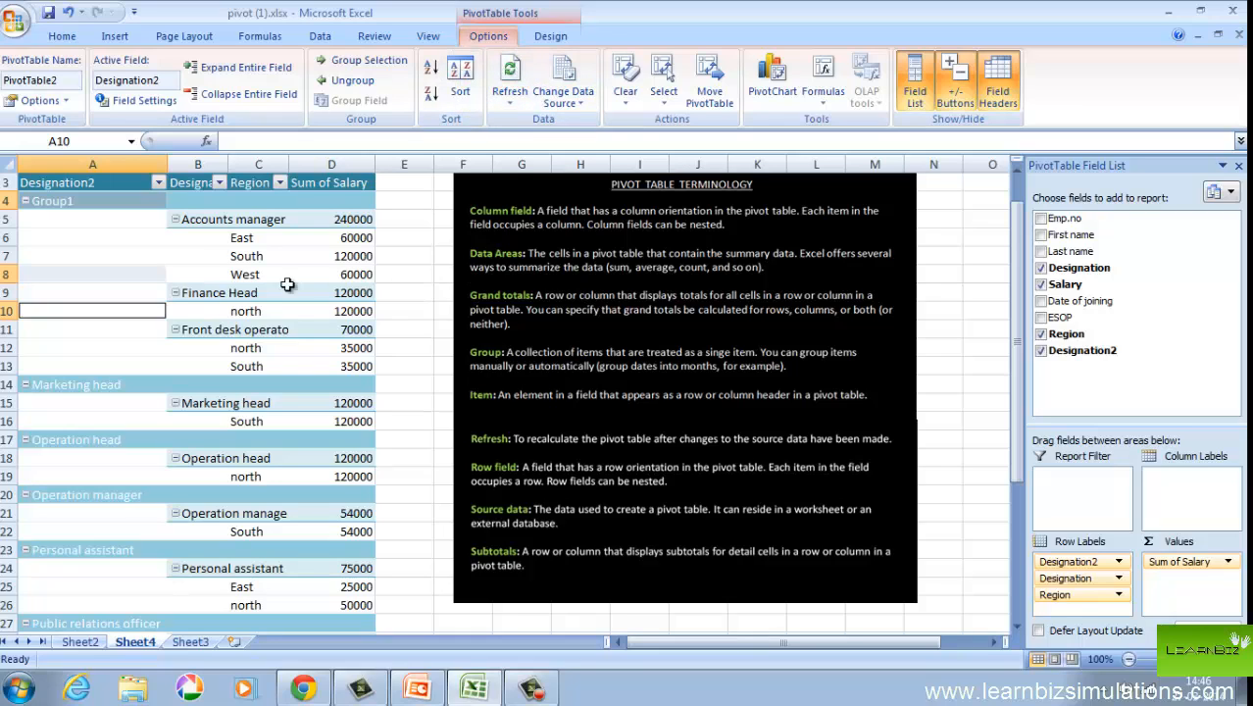
left_click(236, 402)
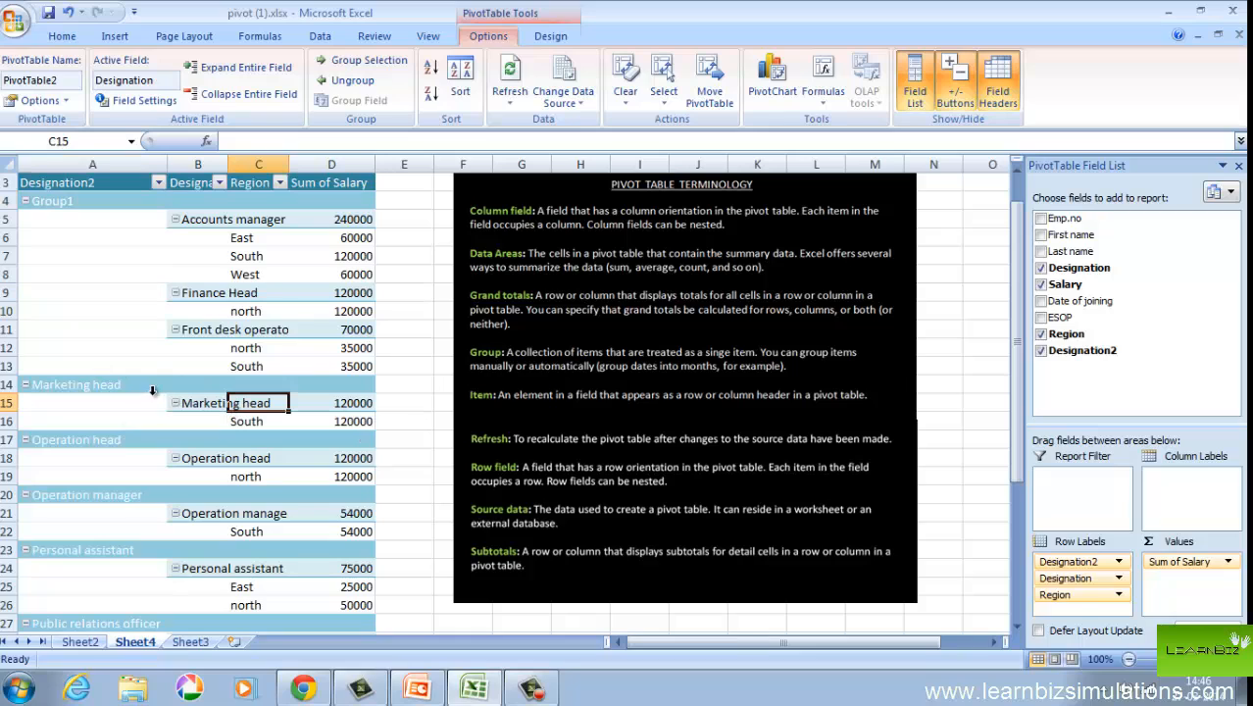
left_click(209, 405)
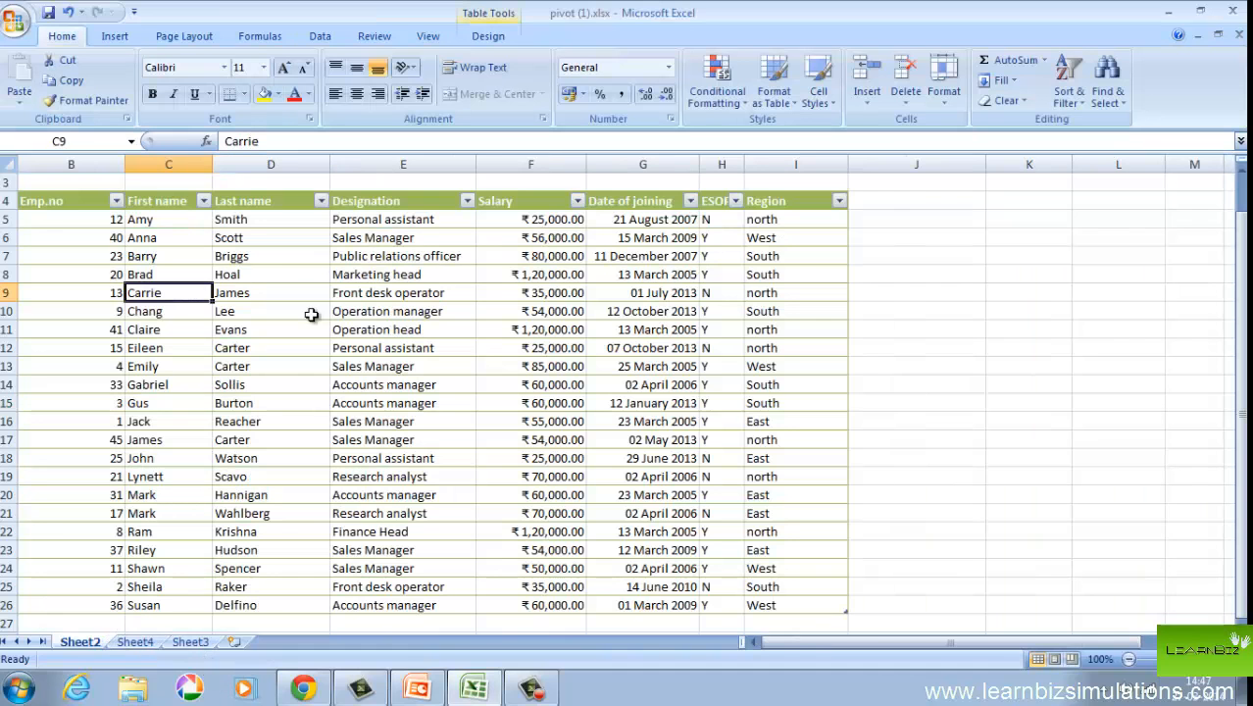
left_click(137, 642)
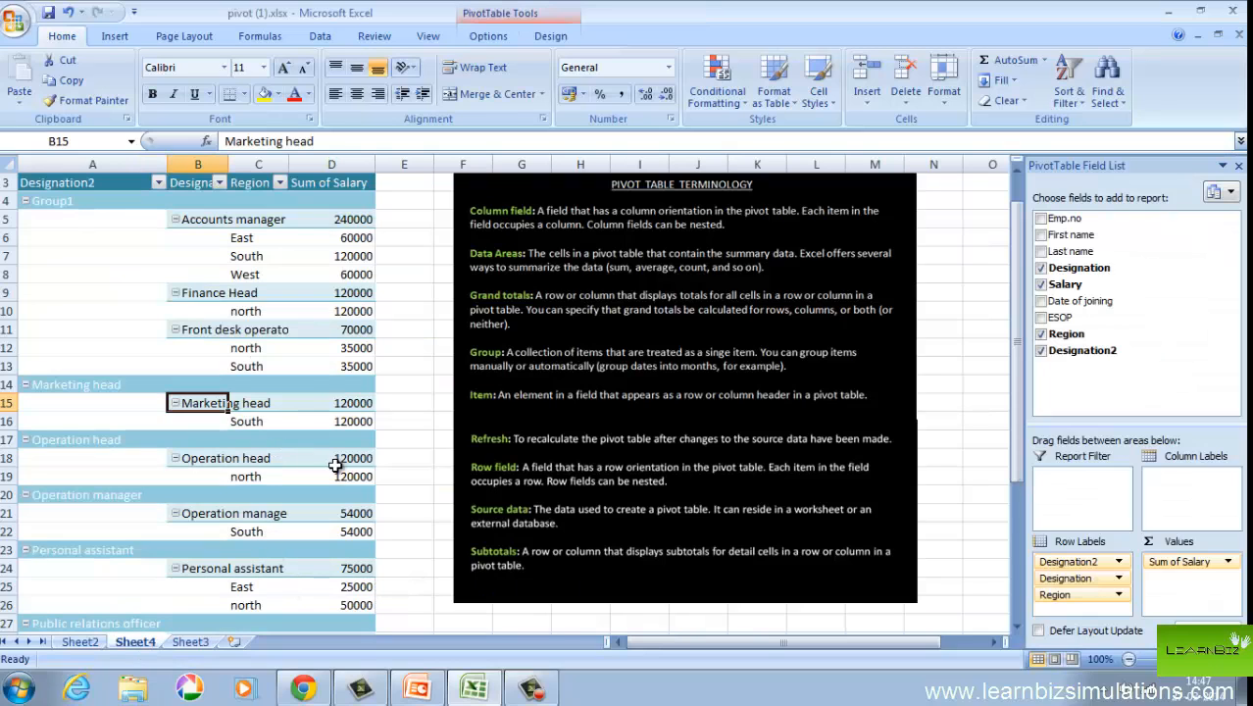
- Show all subtotals at the bottom of each group in the Sheet4 pivot table
left_click(304, 313)
left_click(487, 38)
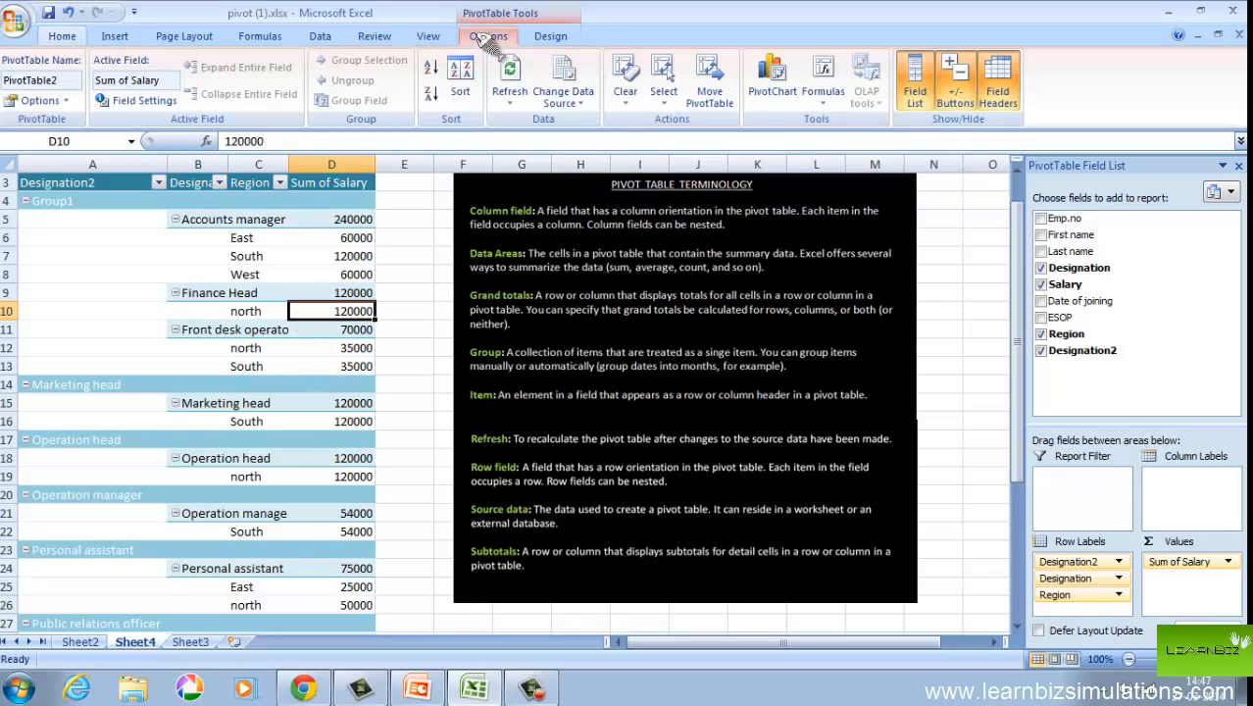
left_click(547, 36)
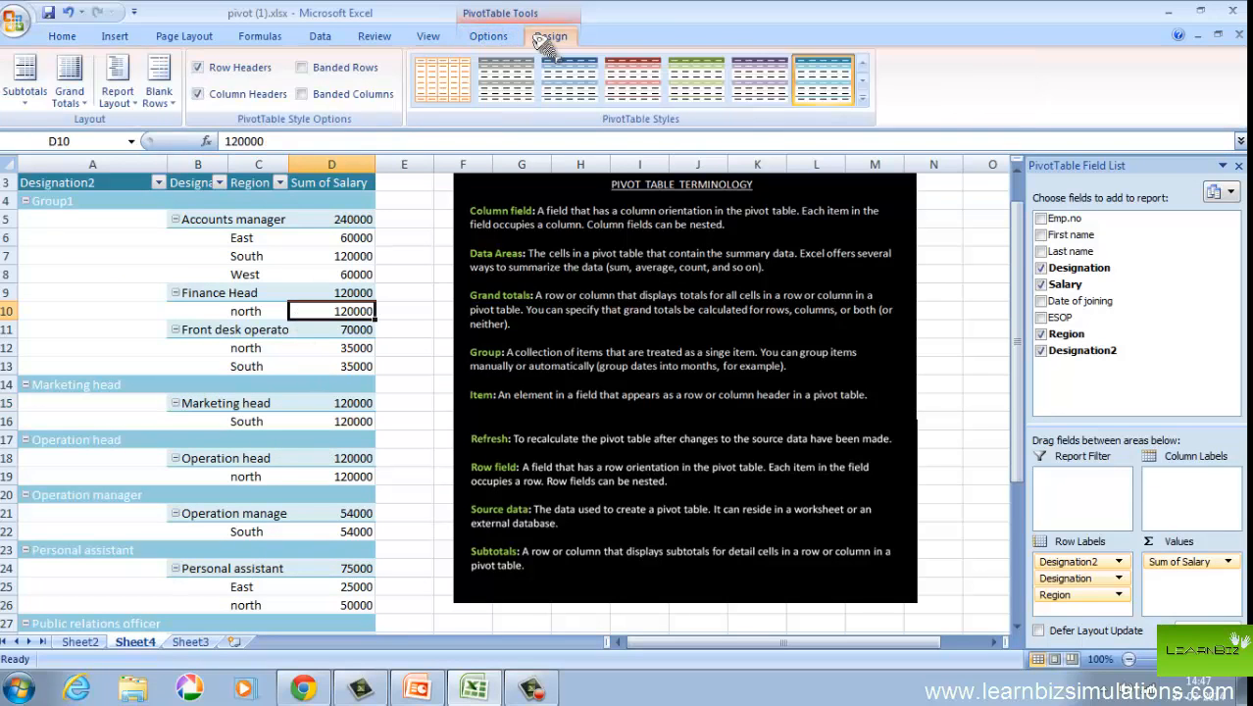
left_click(25, 79)
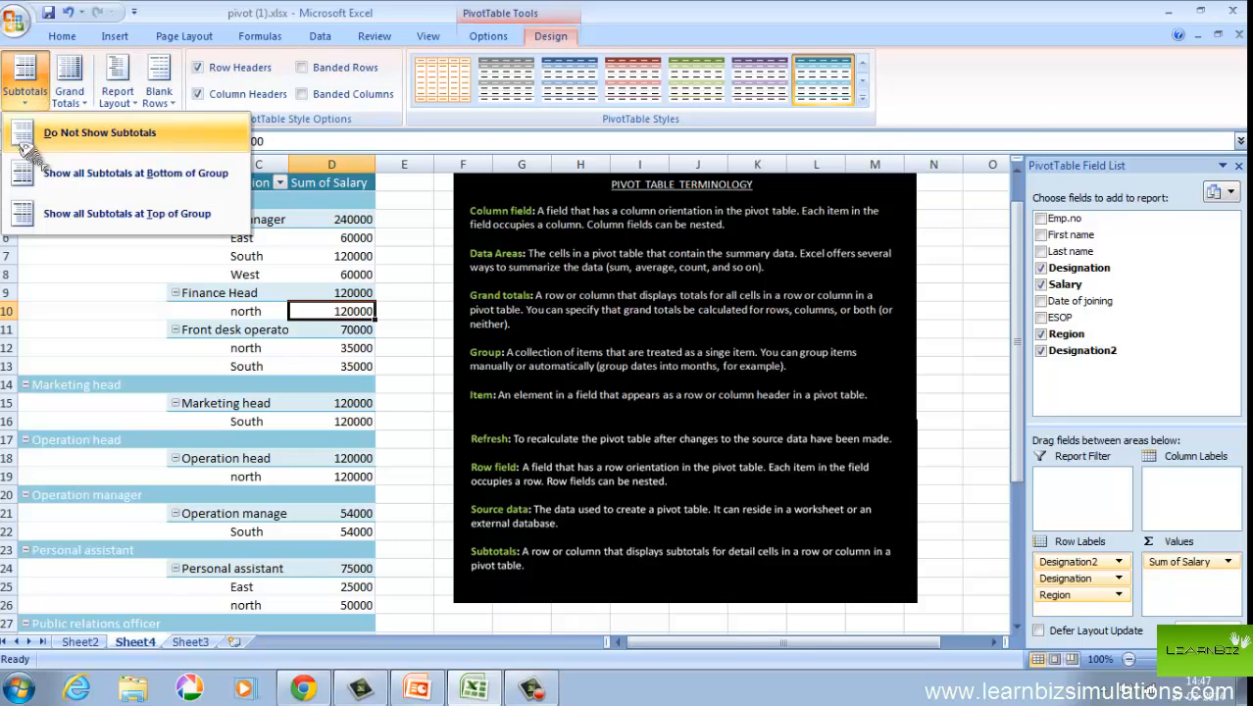
left_click(59, 176)
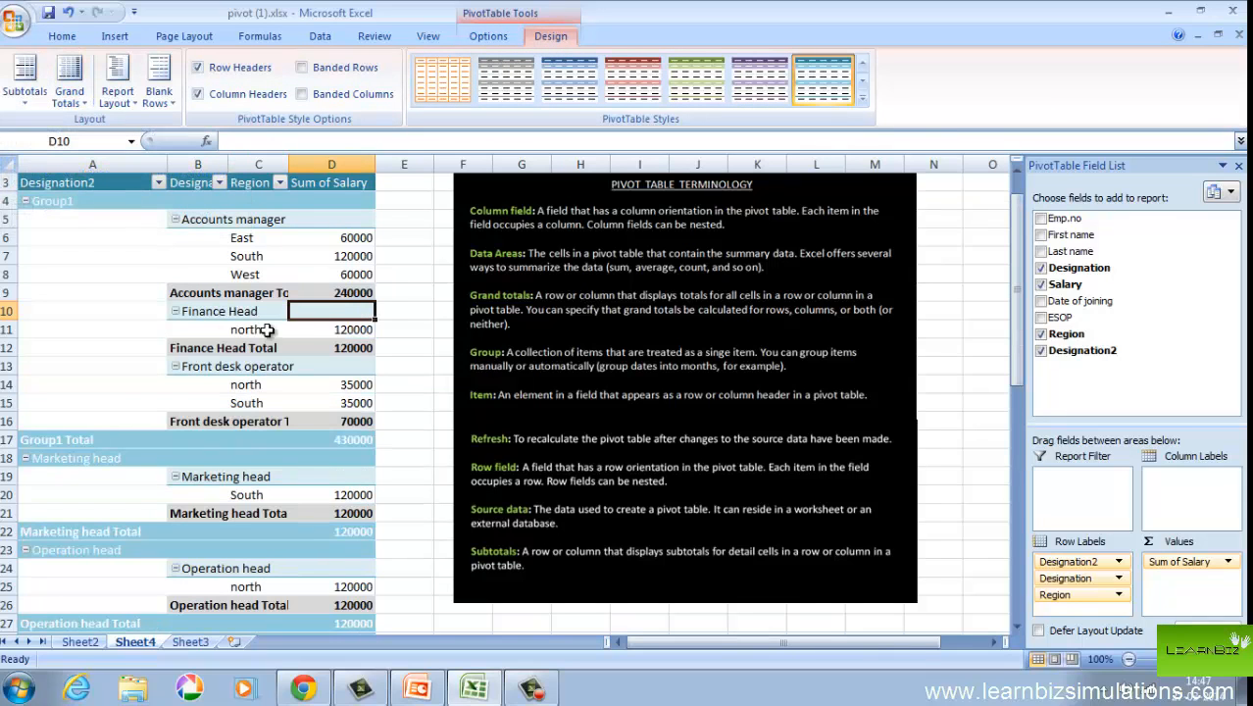
left_click(330, 296)
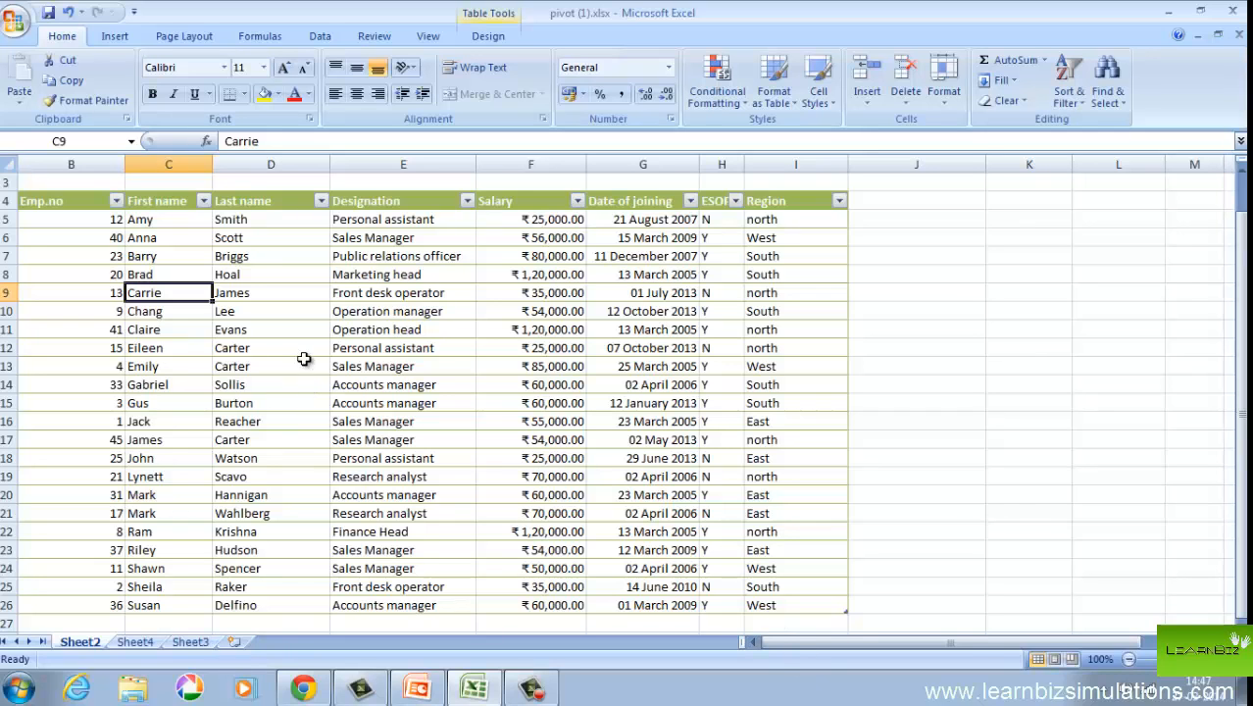
- Create a pivot table from the employee table (Table5) on Sheet2, placed on a new worksheet
left_click(299, 351)
left_click(114, 36)
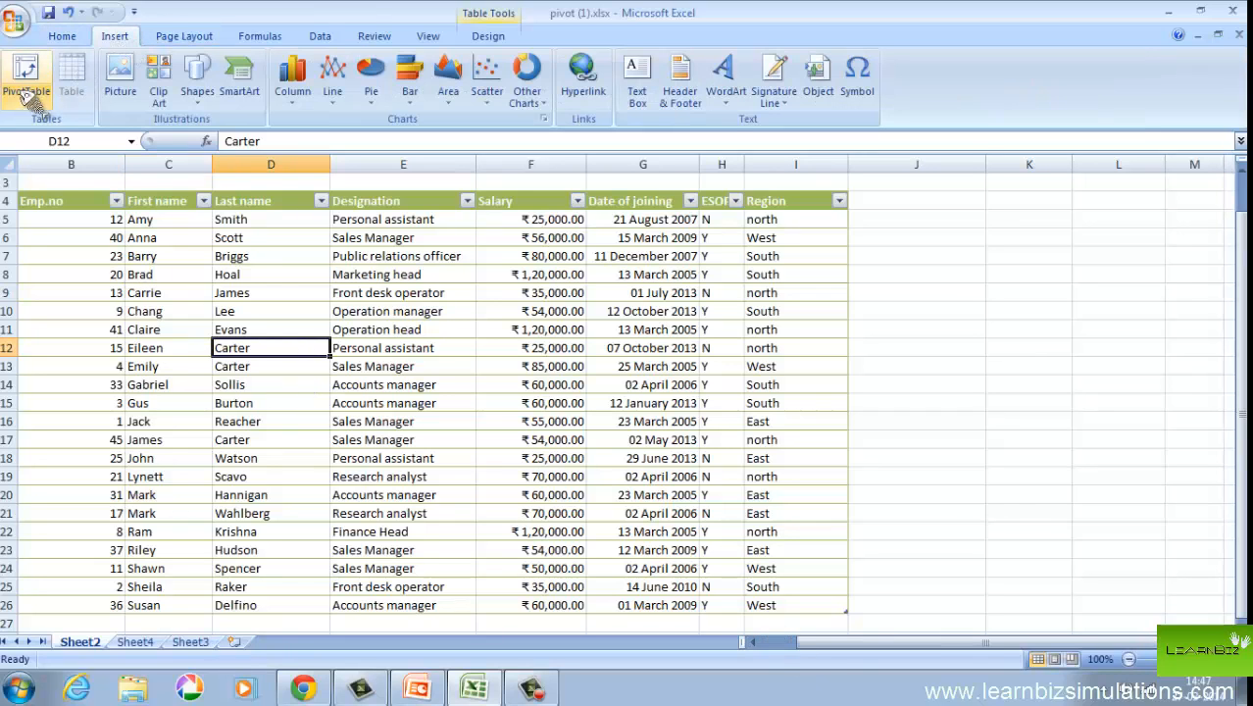
left_click(27, 79)
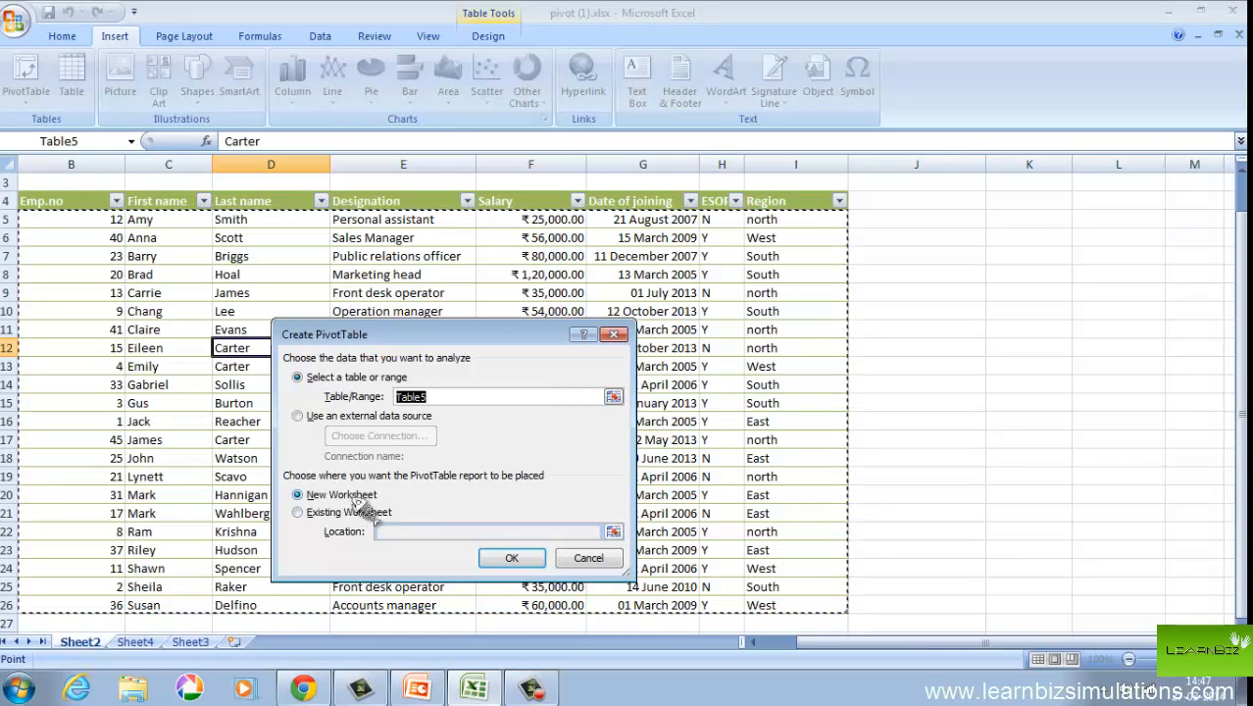
left_click(299, 513)
left_click(945, 330)
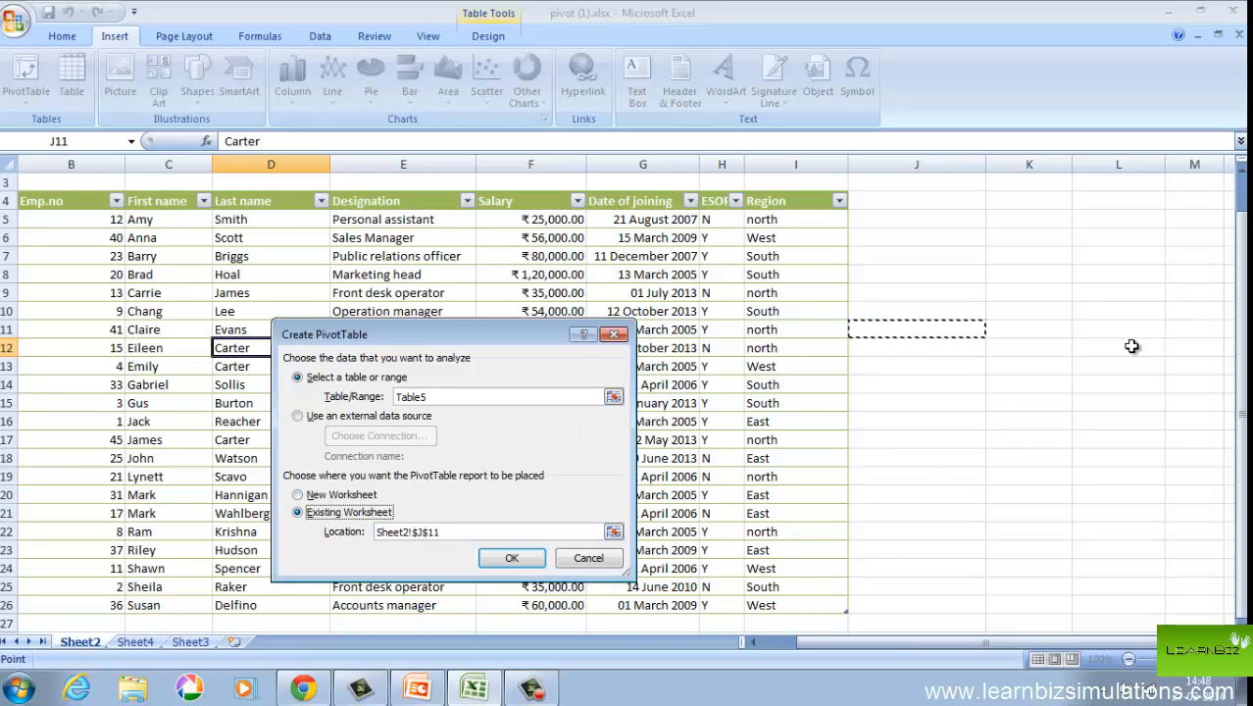
left_click(299, 495)
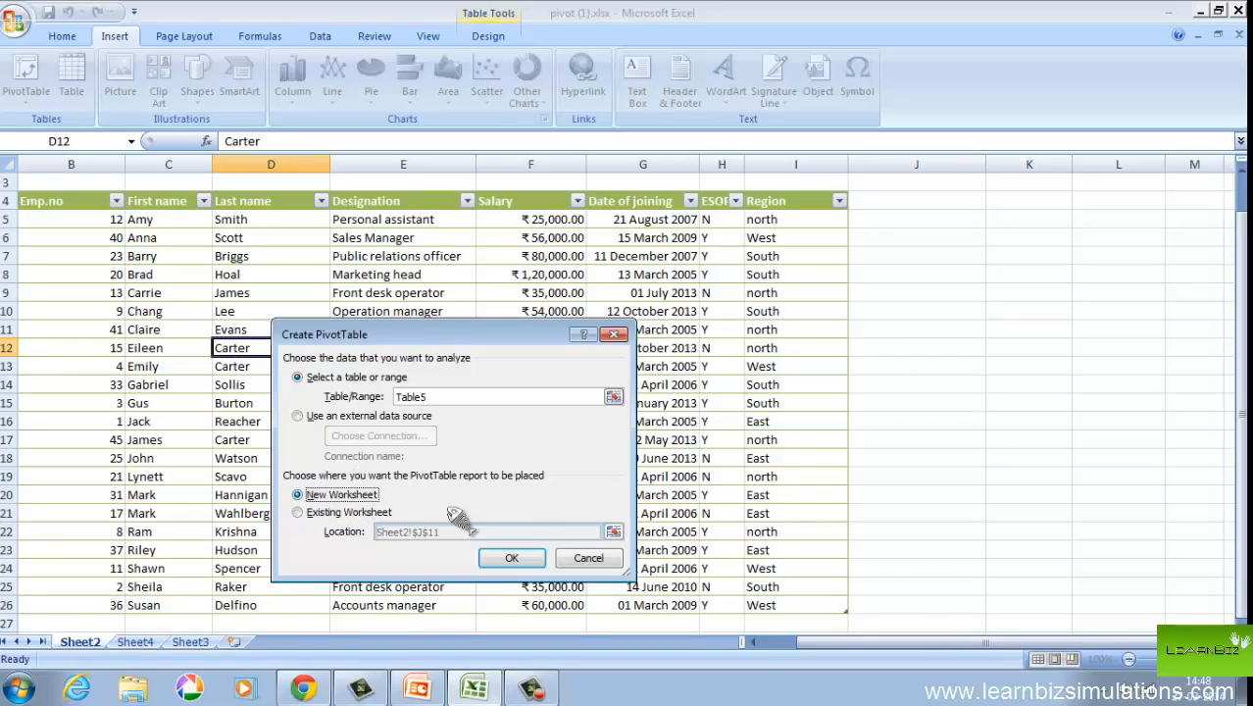
left_click(529, 557)
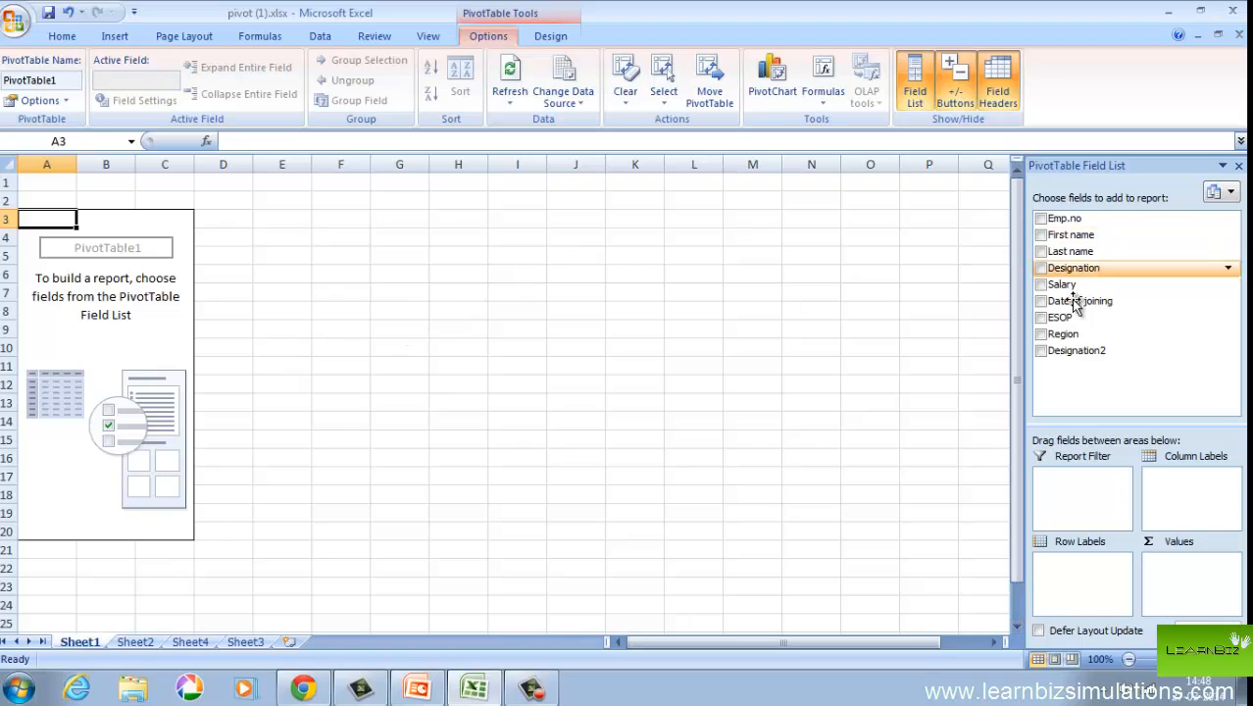
- Add the Designation, Salary and Region fields to the new pivot table report, leaving First name out
left_click(1041, 235)
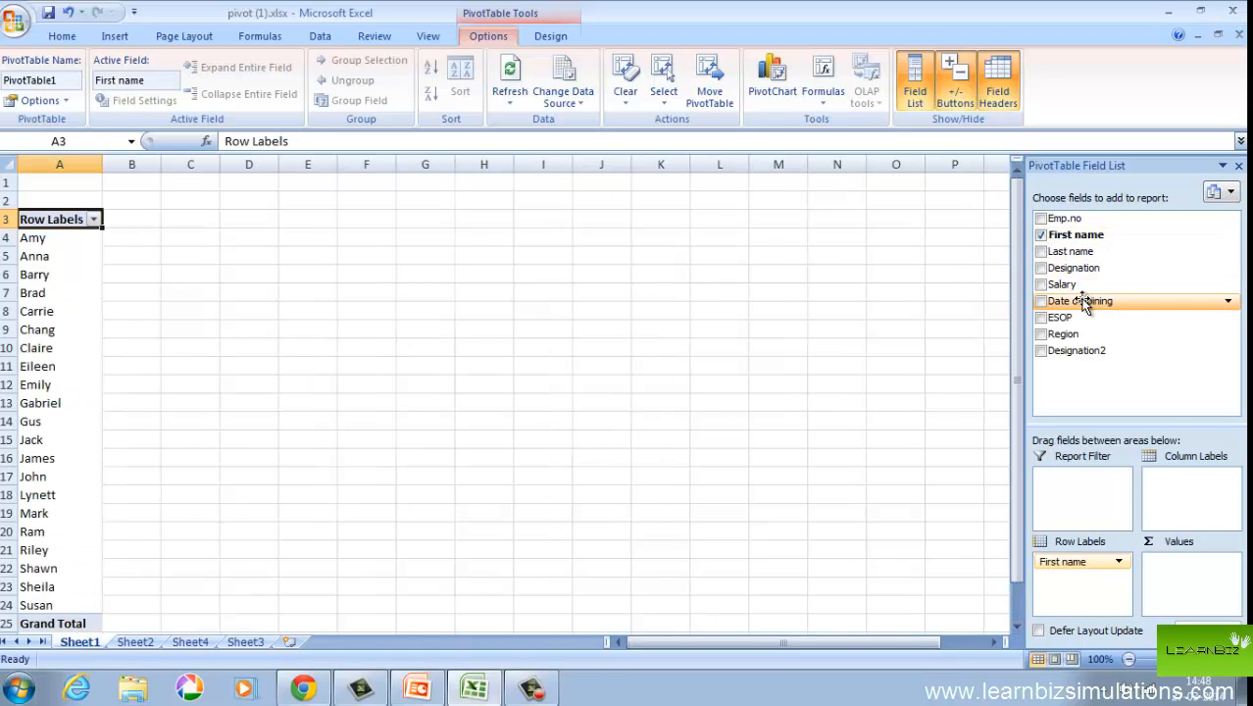
left_click(1041, 235)
left_click(1041, 268)
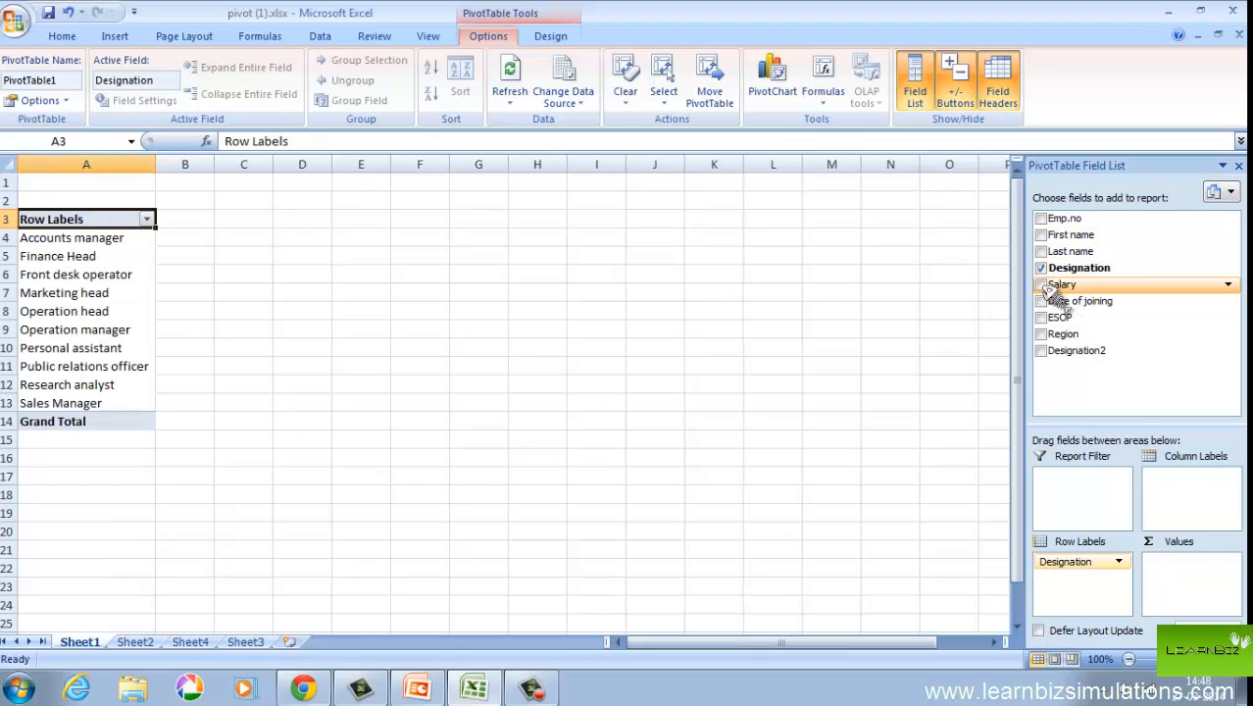
left_click(1041, 284)
left_click(1041, 334)
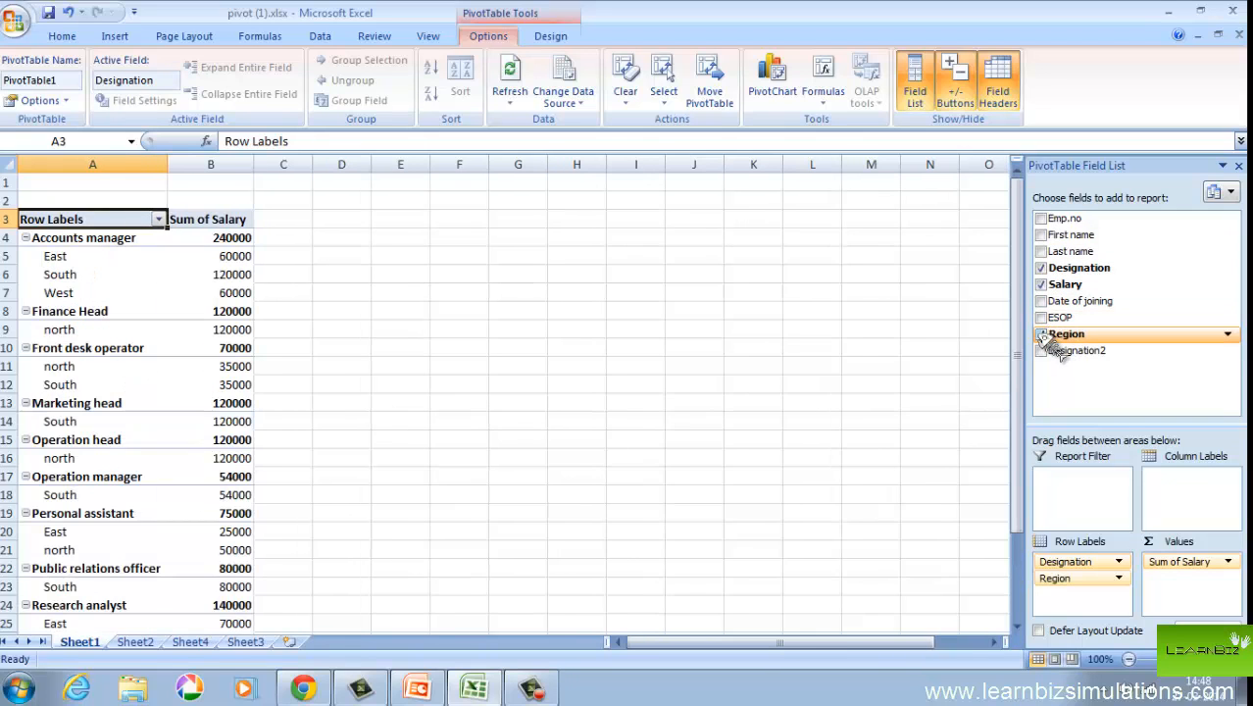
- Move Region from the row labels to the values area, and add ESOP as a value field as well
left_click_drag(1069, 579, 1186, 583)
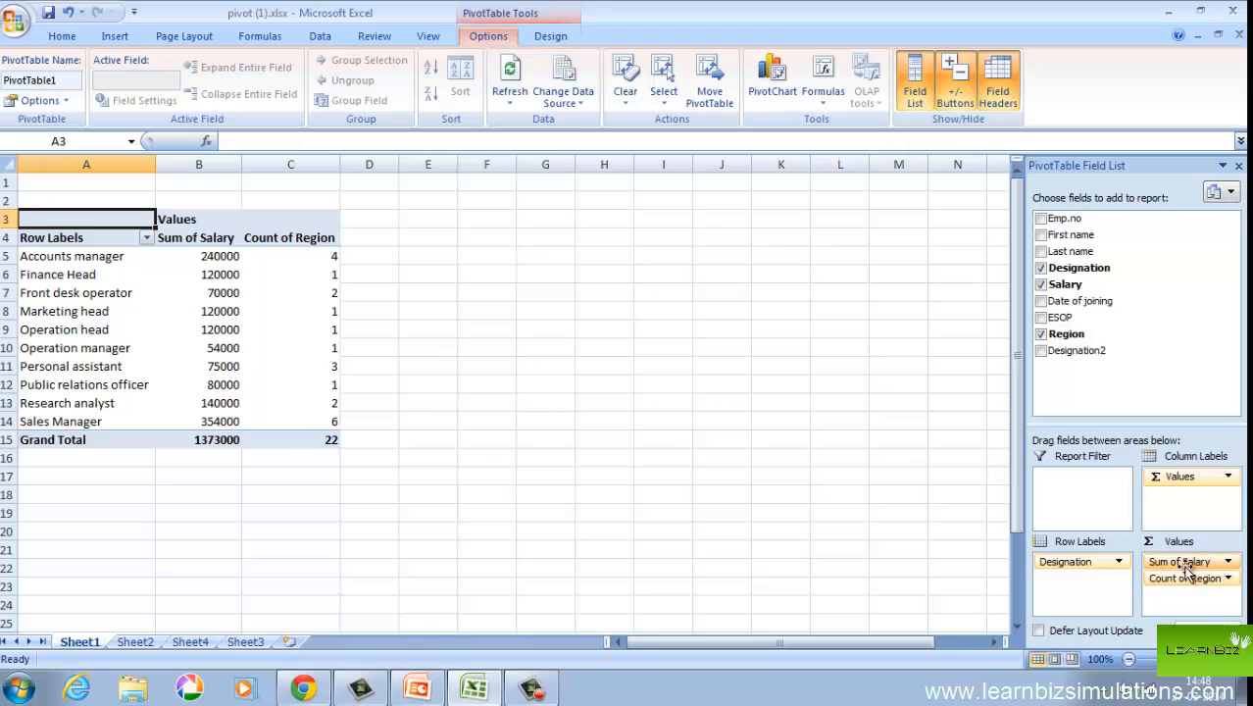
left_click(1045, 319)
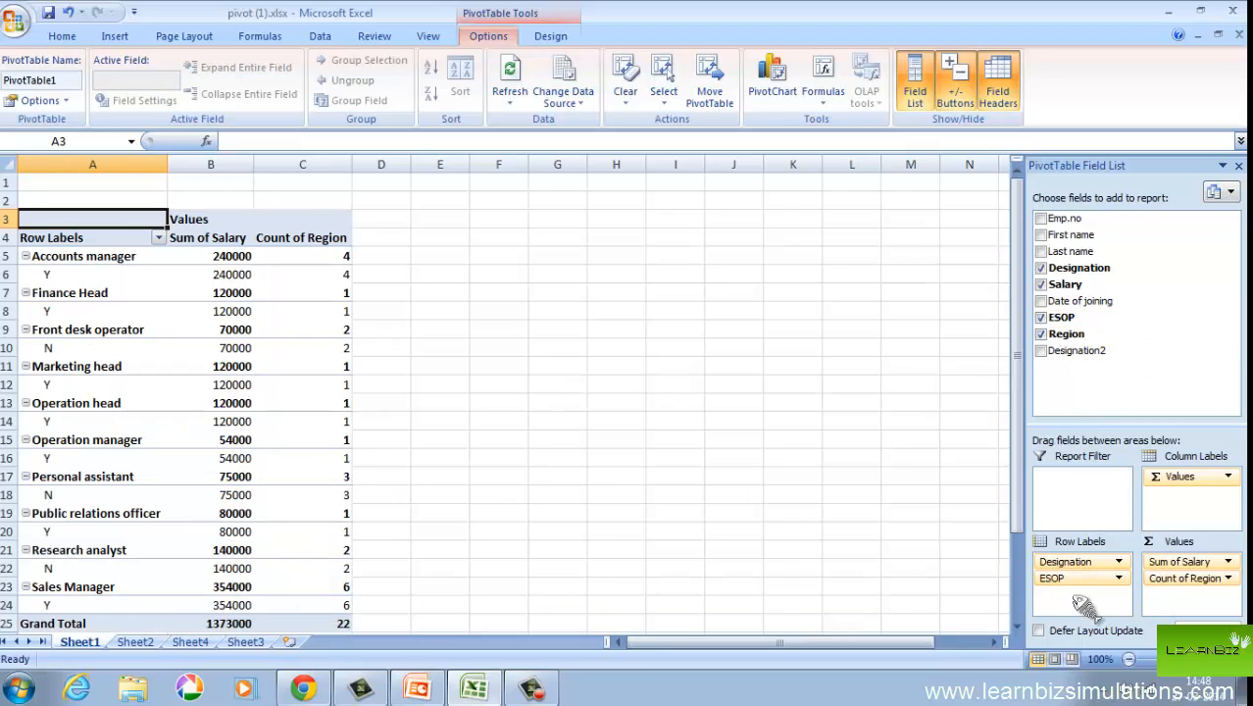
left_click_drag(1076, 578, 1189, 598)
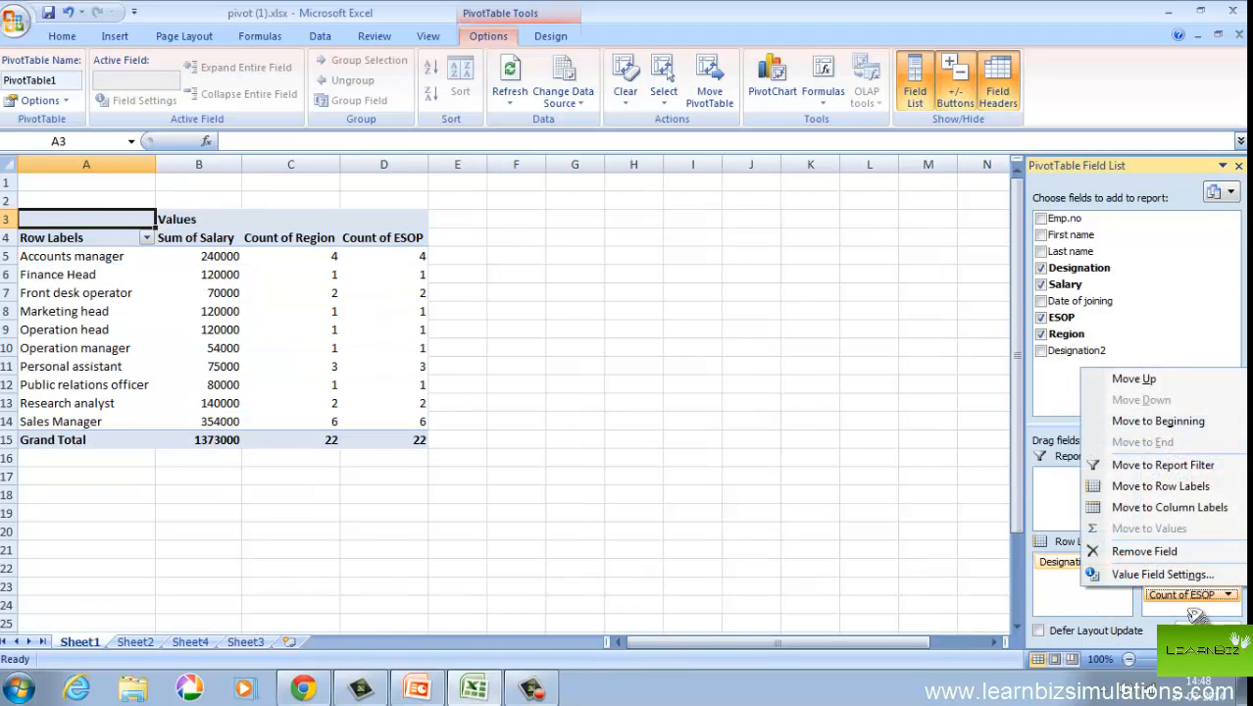
- Examine the calculation types available for summarizing the ESOP value field, keeping Count as the calculation
left_click(1163, 575)
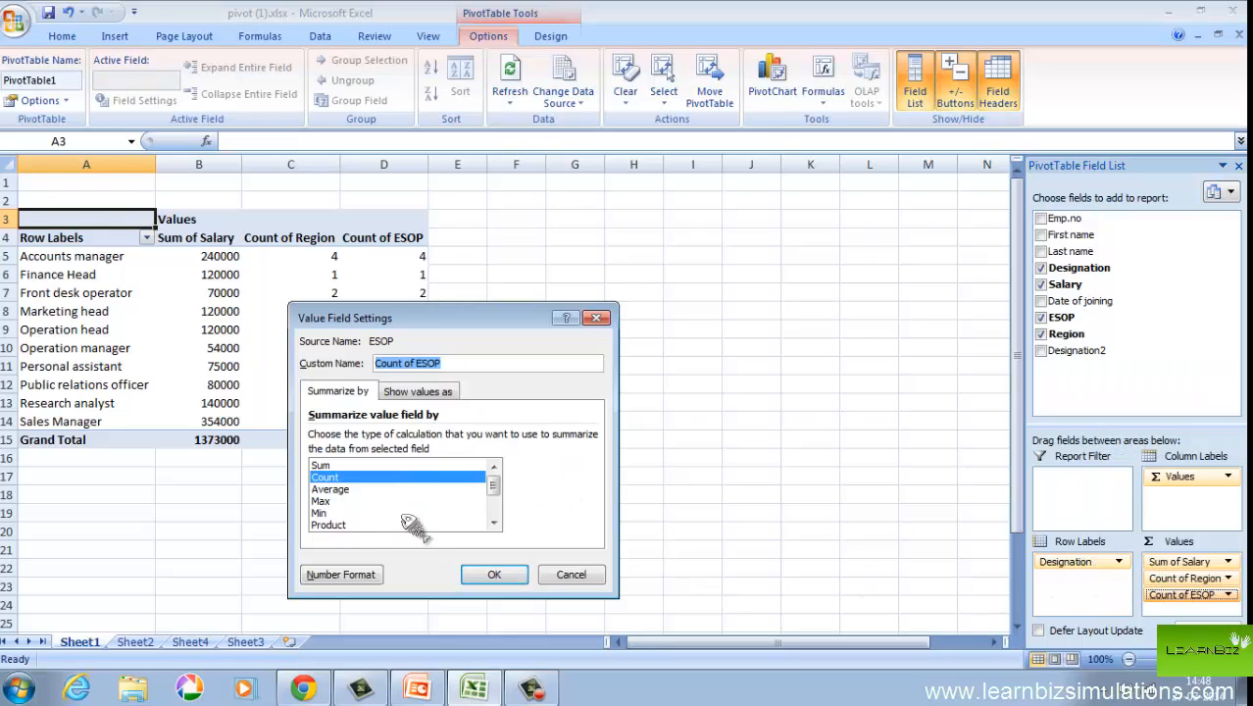
left_click(324, 466)
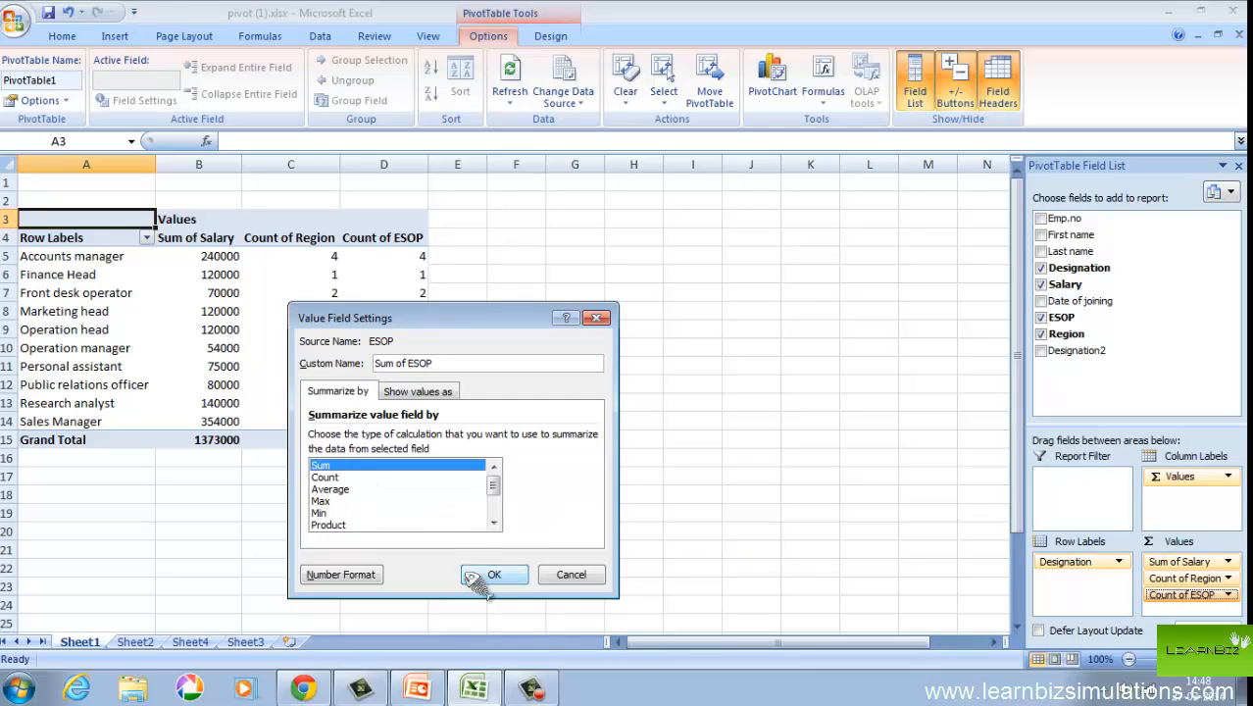
left_click(493, 522)
left_click(493, 522)
left_click(494, 523)
left_click(494, 523)
left_click(494, 523)
left_click_drag(493, 503, 492, 478)
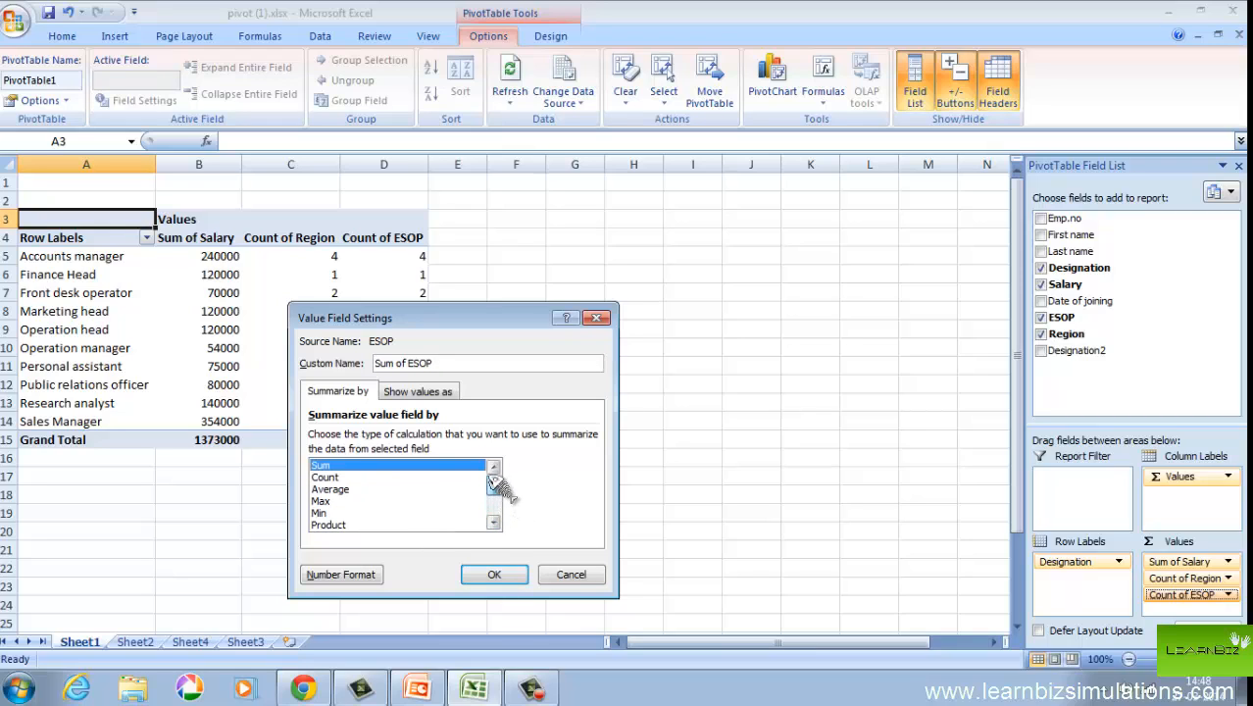
left_click(361, 477)
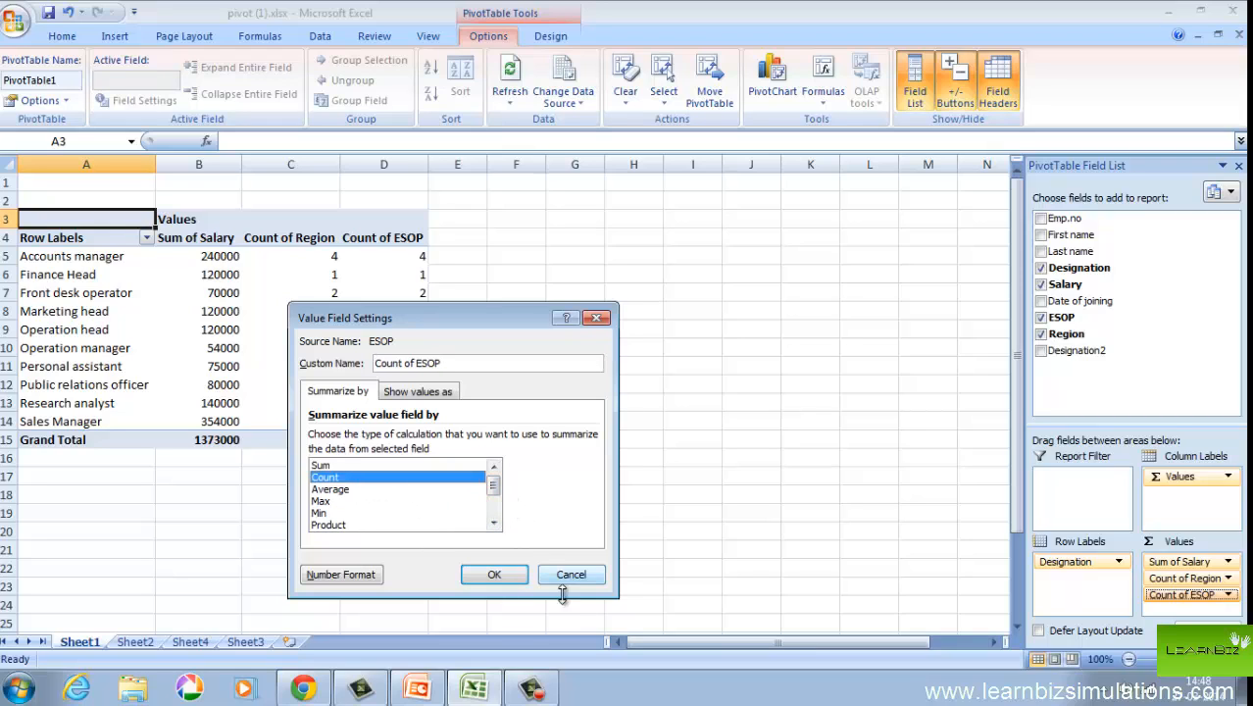
left_click(497, 574)
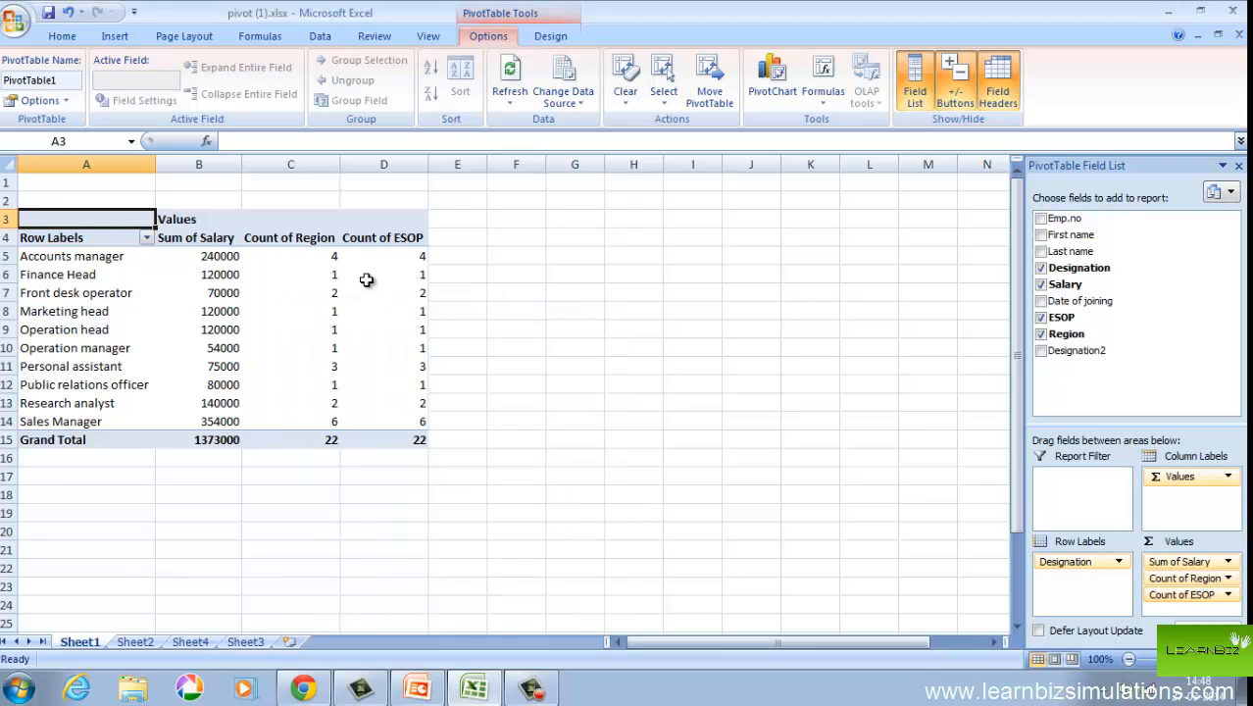
- Apply the purple style from the first Medium row to the pivot table and enable banded rows and banded columns
left_click(550, 37)
left_click(862, 96)
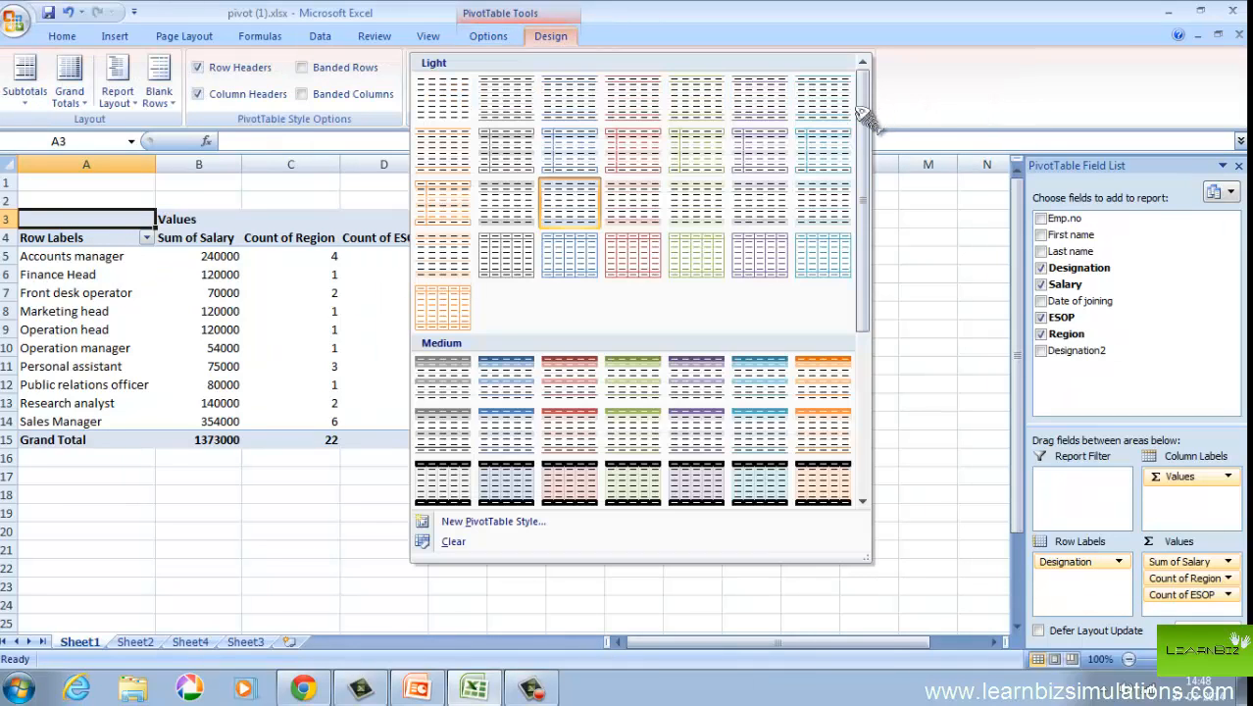
left_click(693, 371)
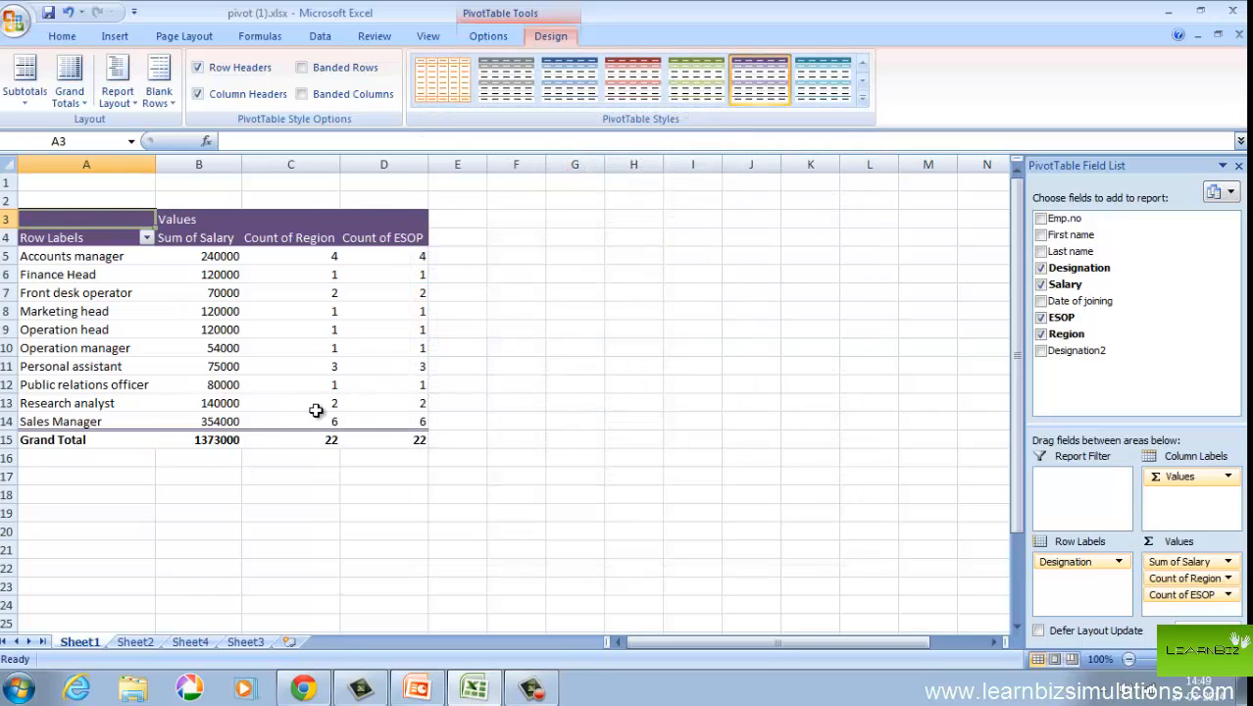
left_click(303, 67)
left_click(302, 94)
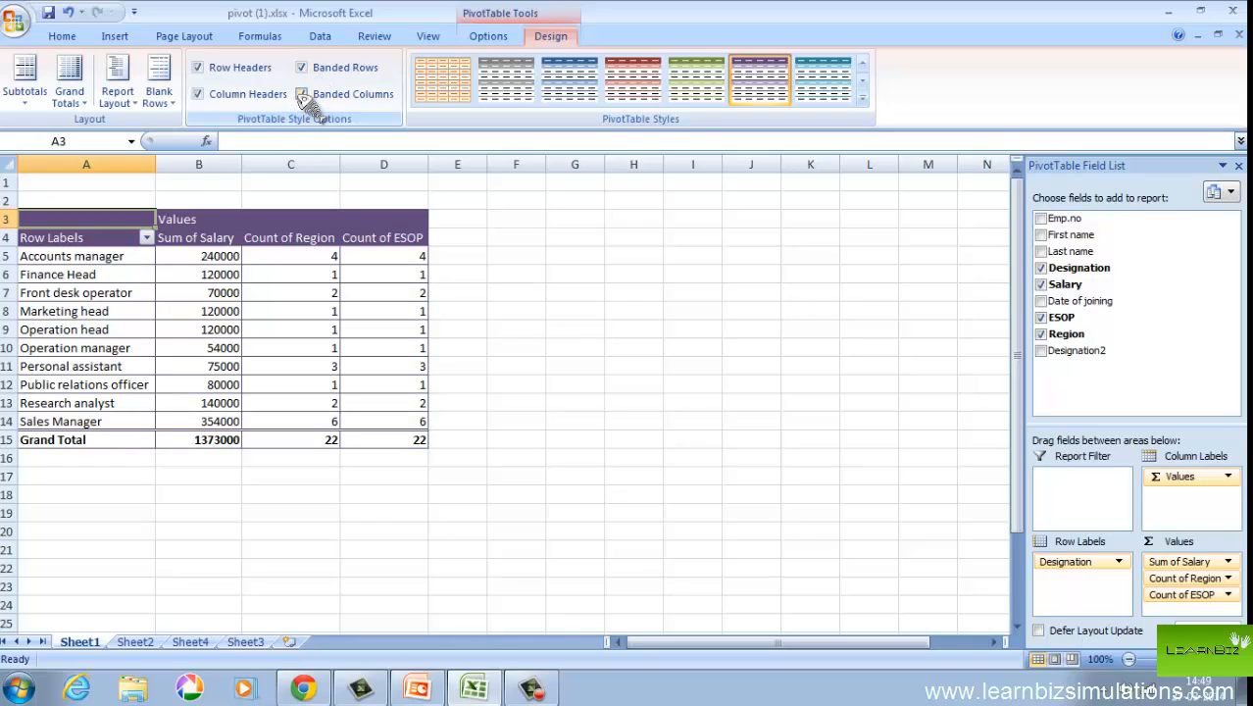
- Examine the blank rows, report layout, grand totals and subtotals choices available for the pivot table
left_click(161, 104)
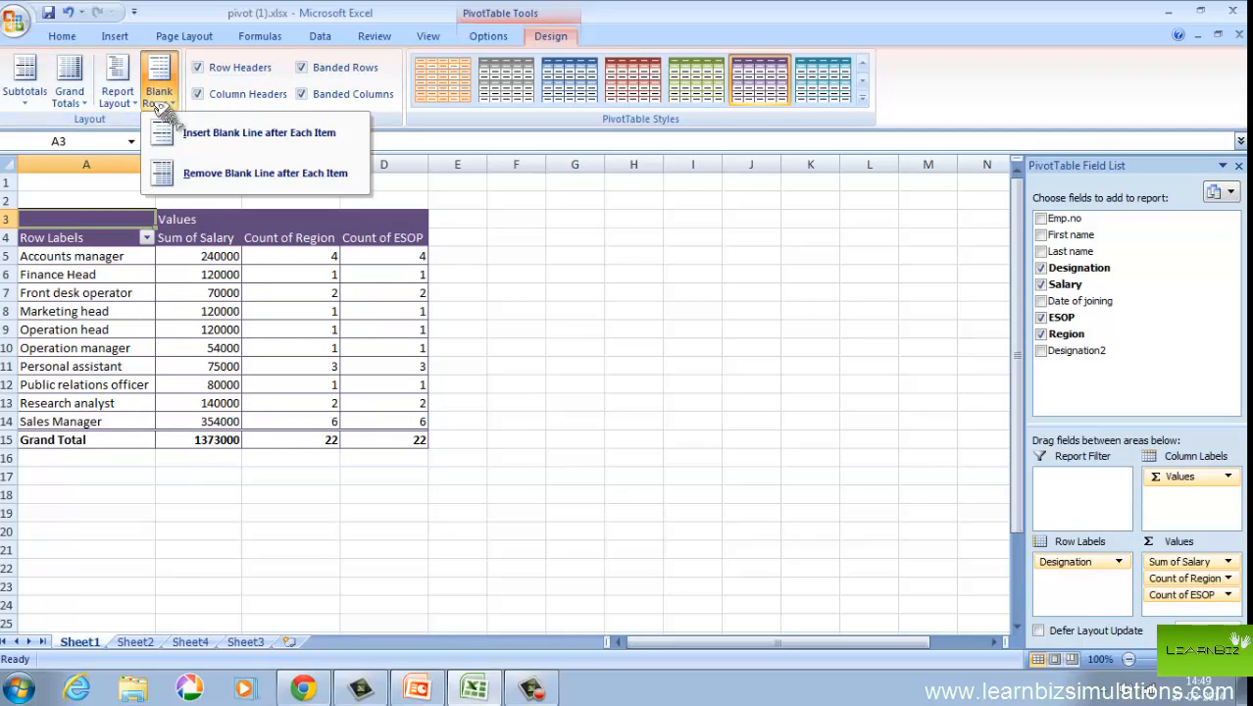
left_click(118, 94)
left_click(118, 95)
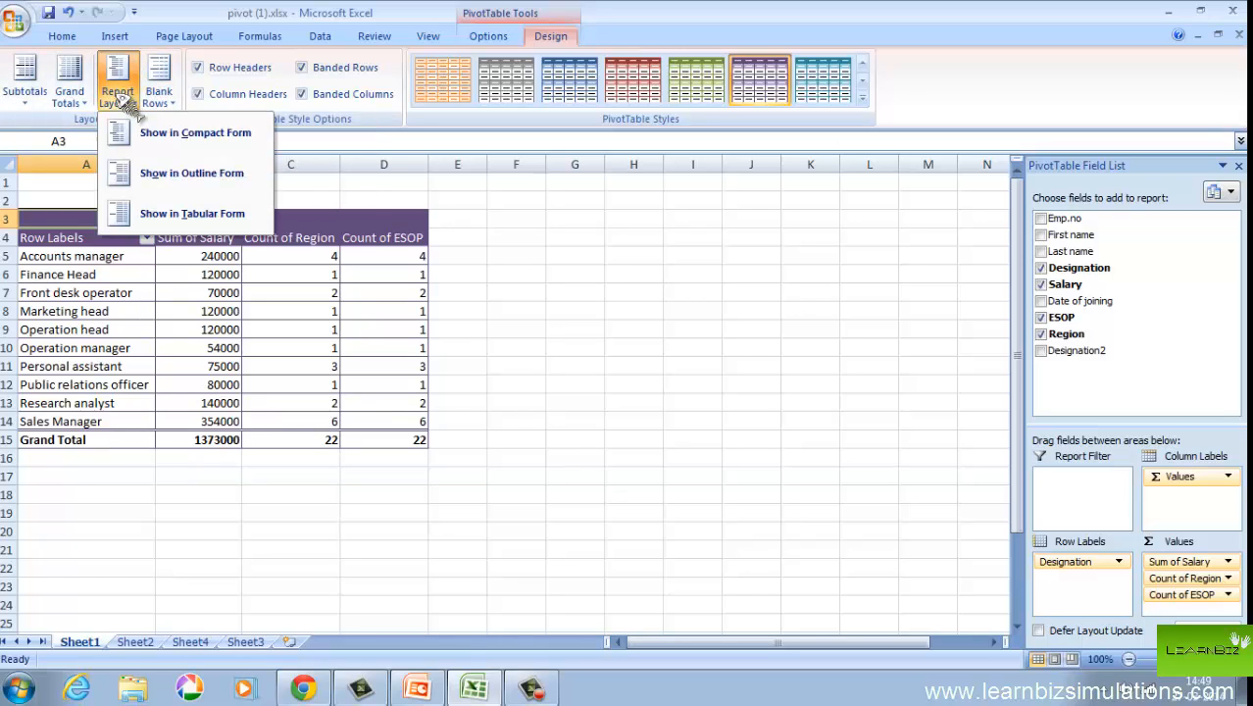
left_click(70, 96)
left_click(75, 97)
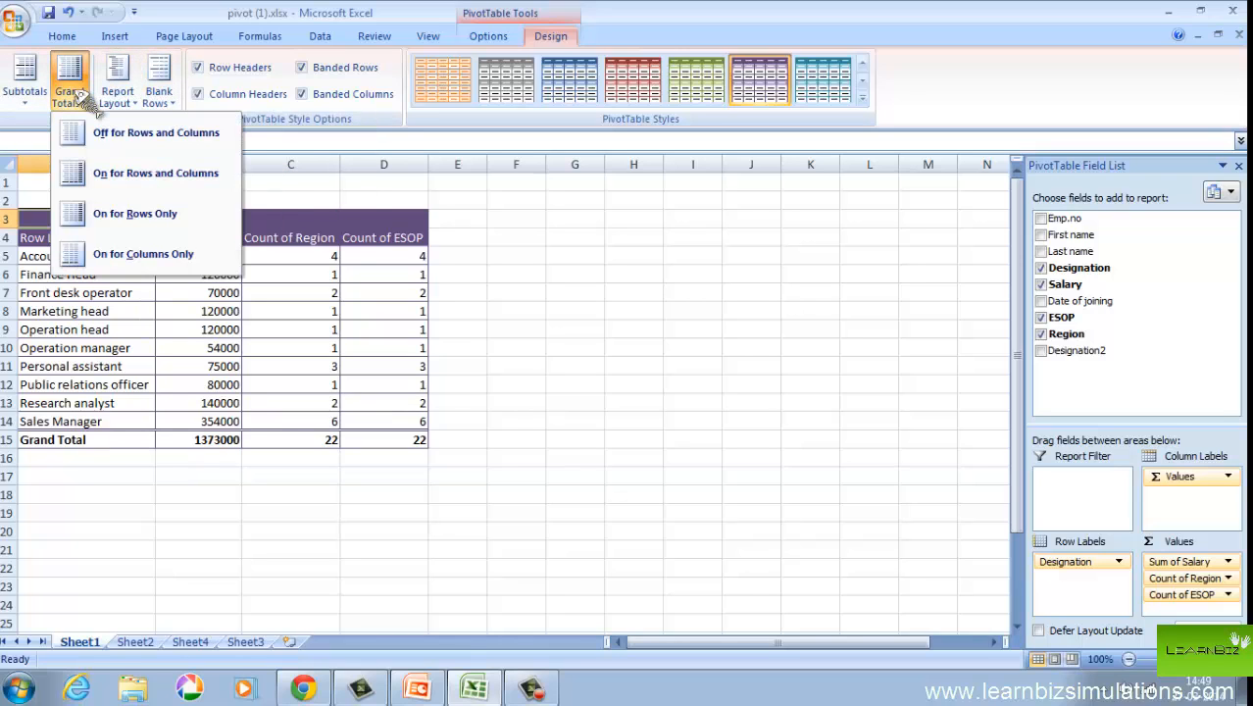
left_click(21, 98)
left_click(24, 98)
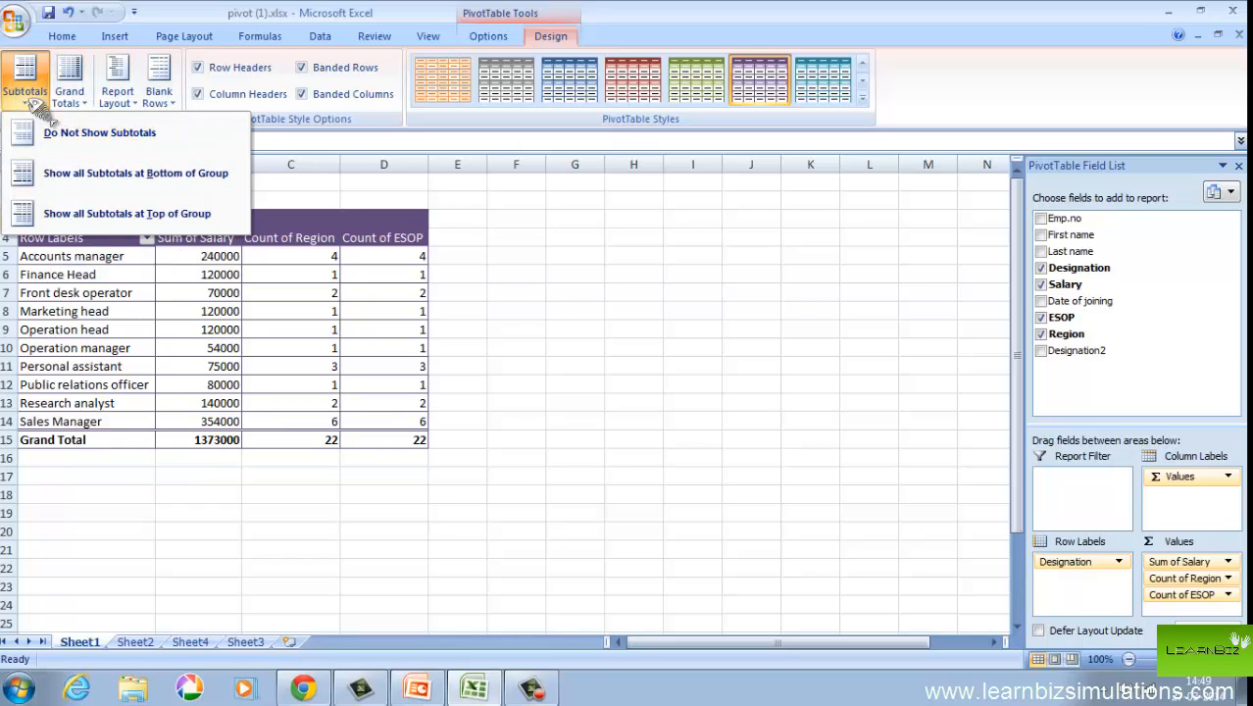
left_click(27, 98)
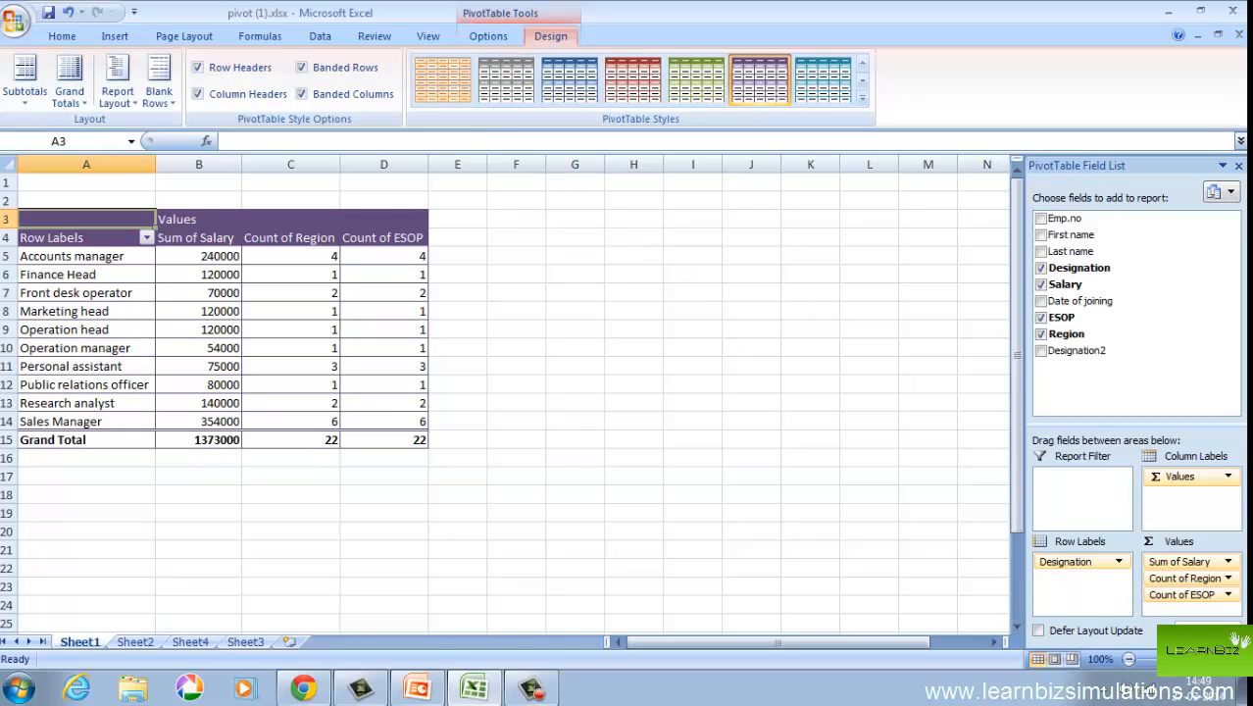
left_click(495, 36)
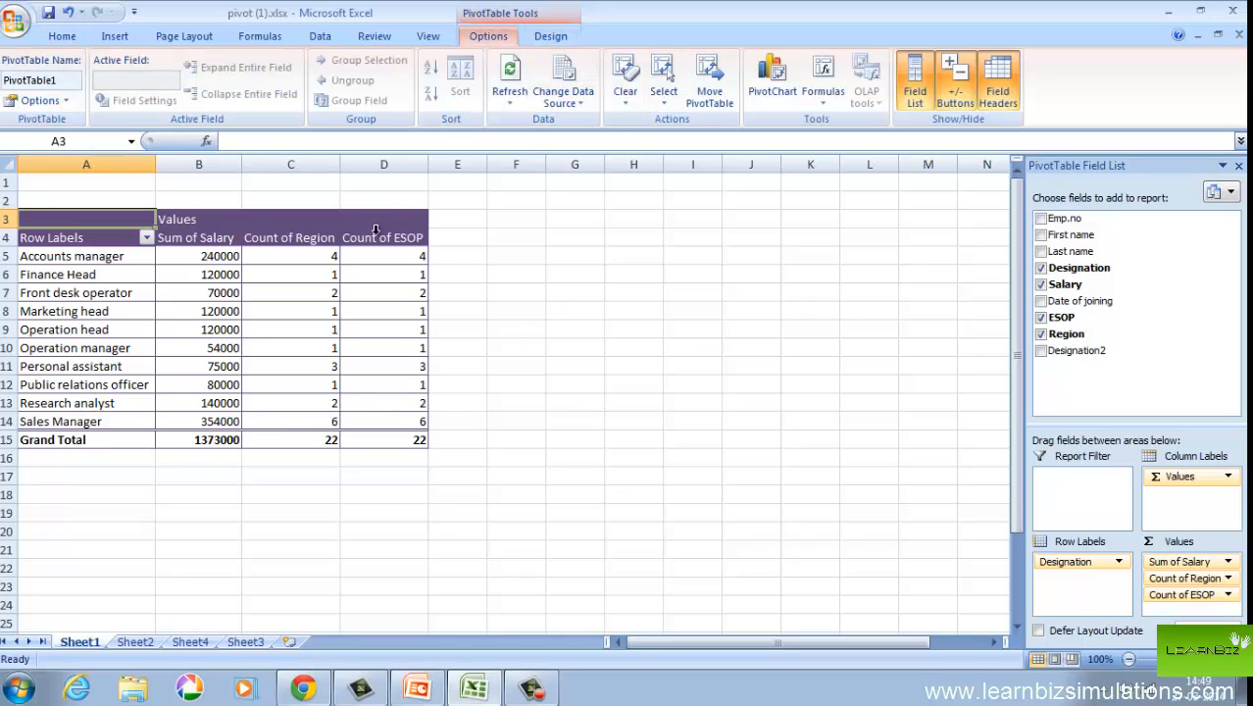
left_click(127, 256)
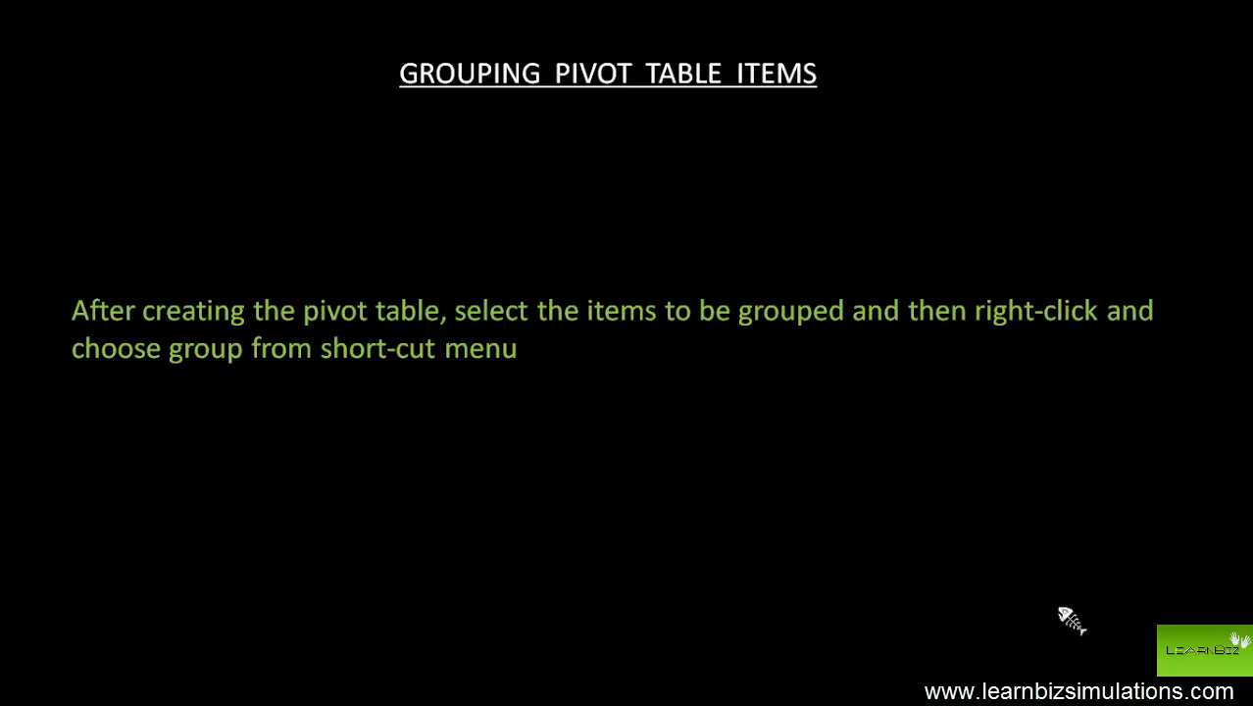
left_click(1059, 608)
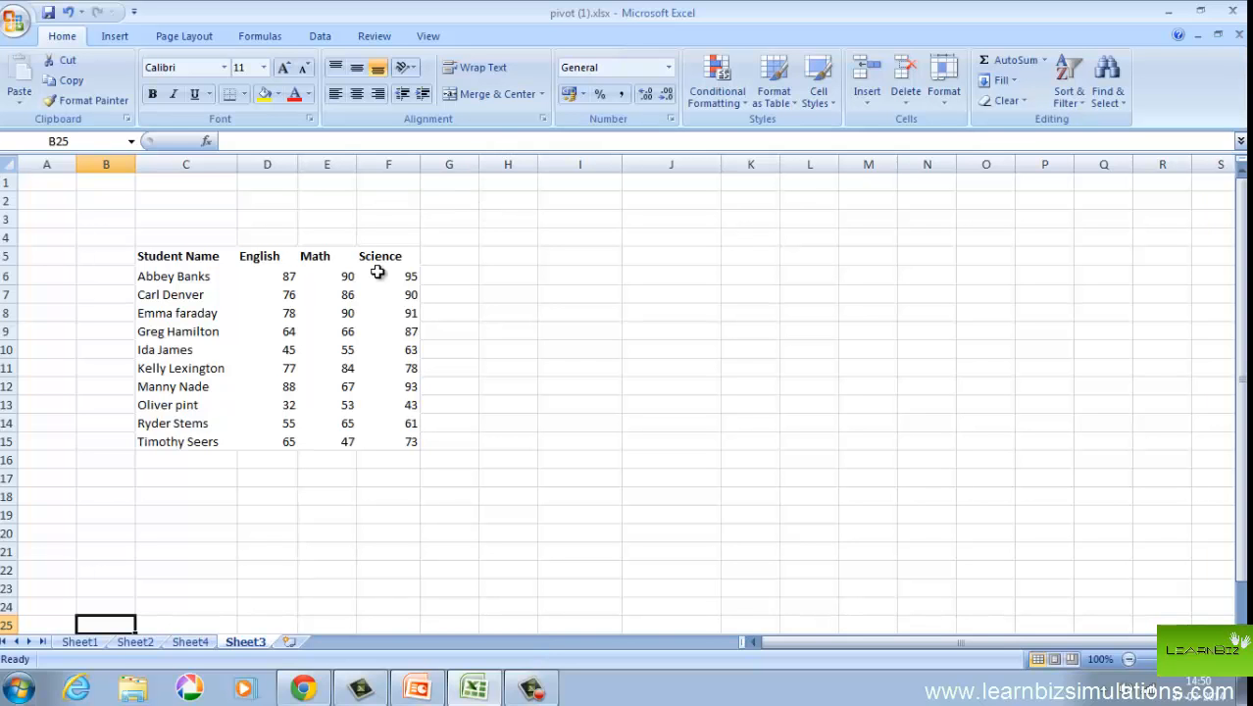
- Create a pivot table on a new worksheet from the student marks in Sheet3!$C$5:$F$15, with English as the row labels
left_click(265, 312)
left_click(114, 36)
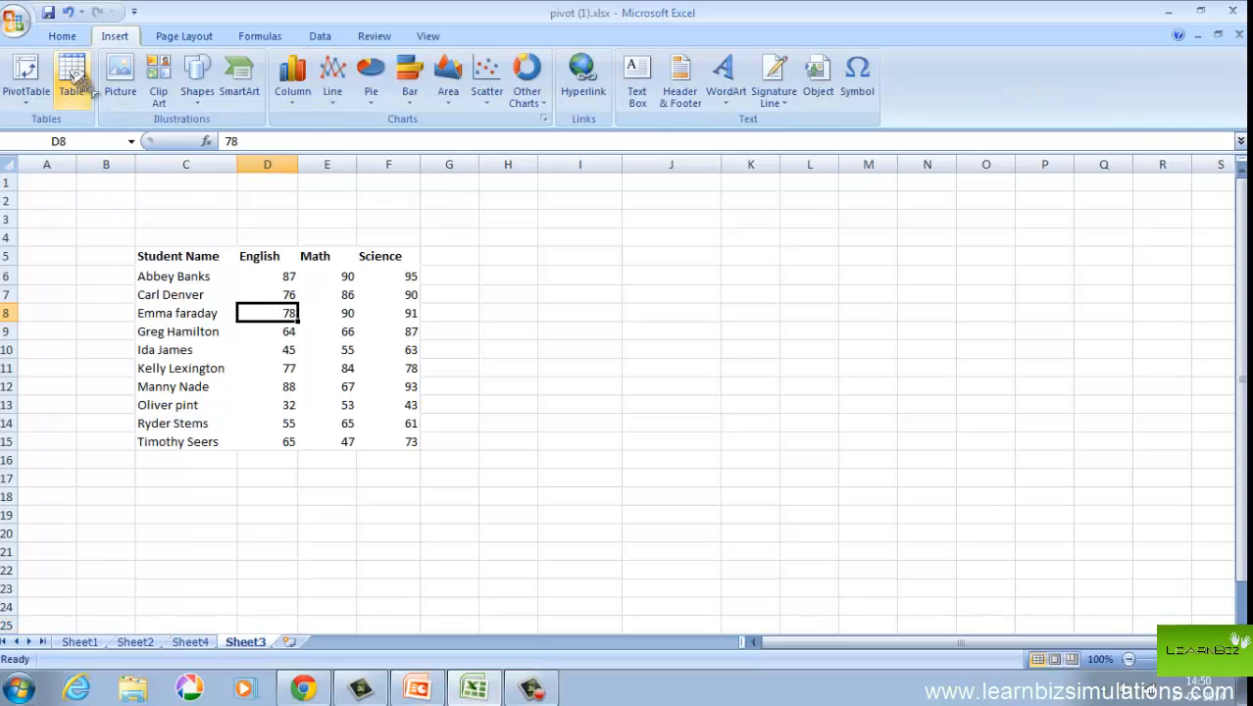
left_click(17, 87)
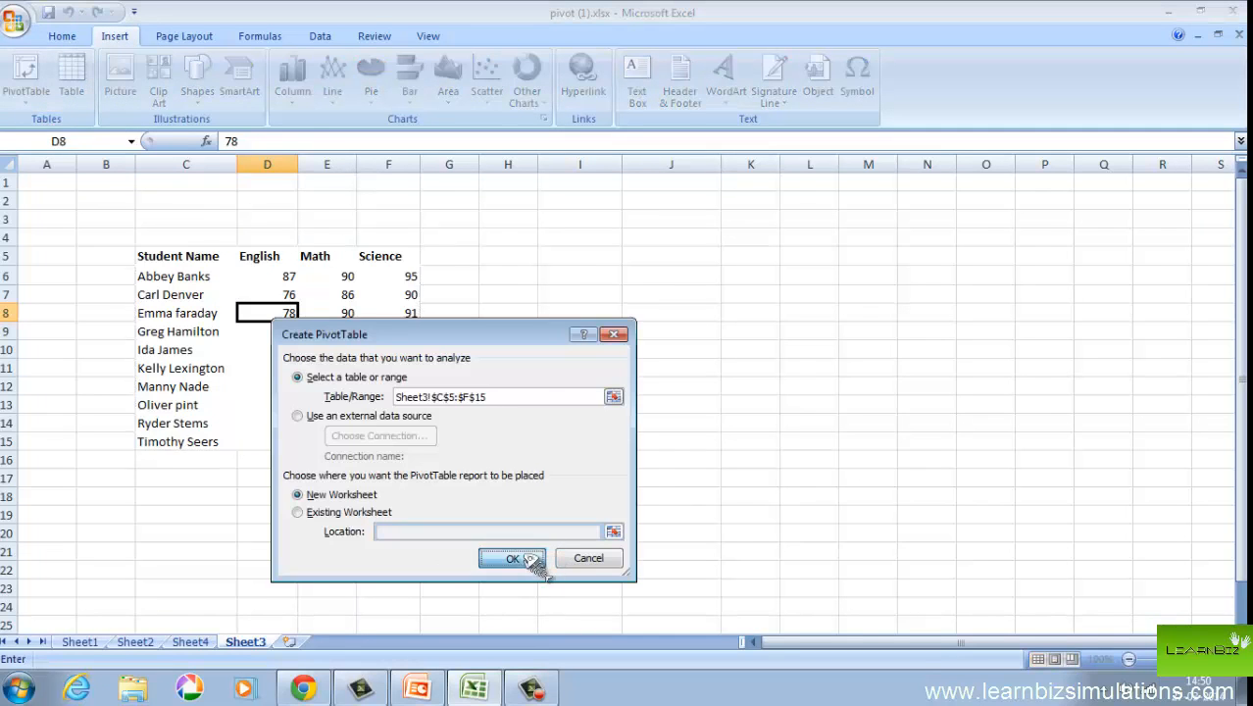
left_click(510, 557)
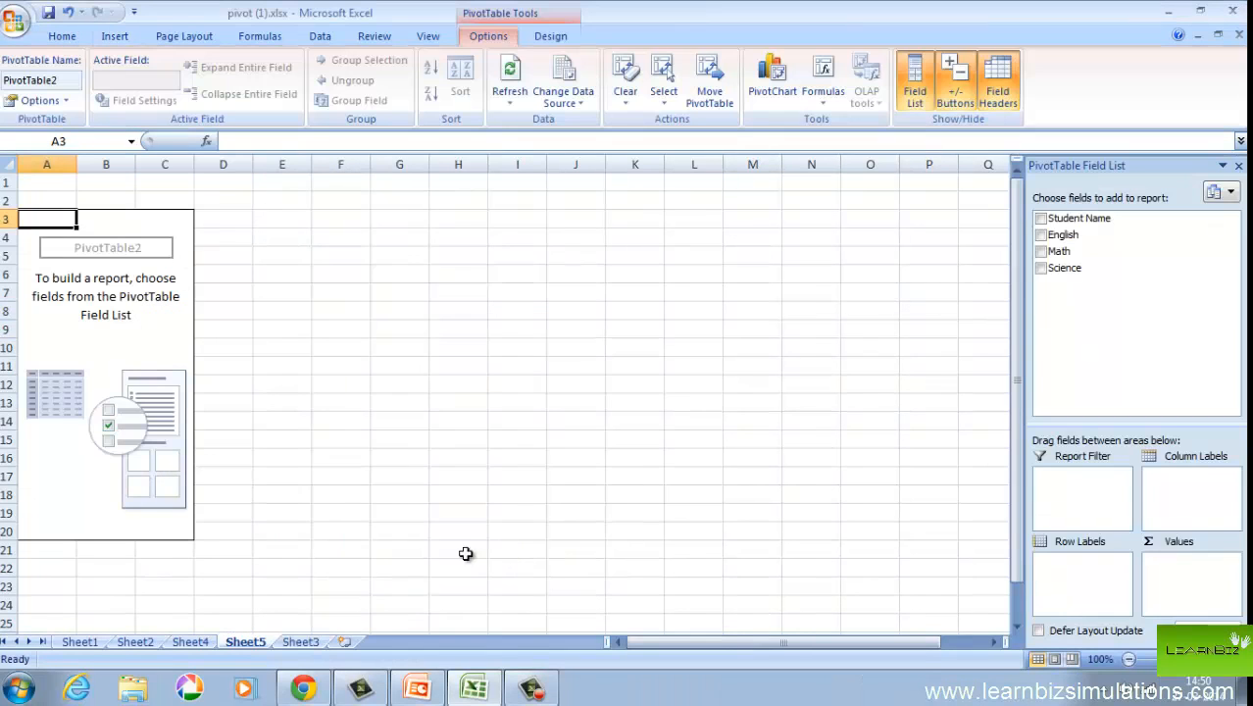
left_click(1042, 235)
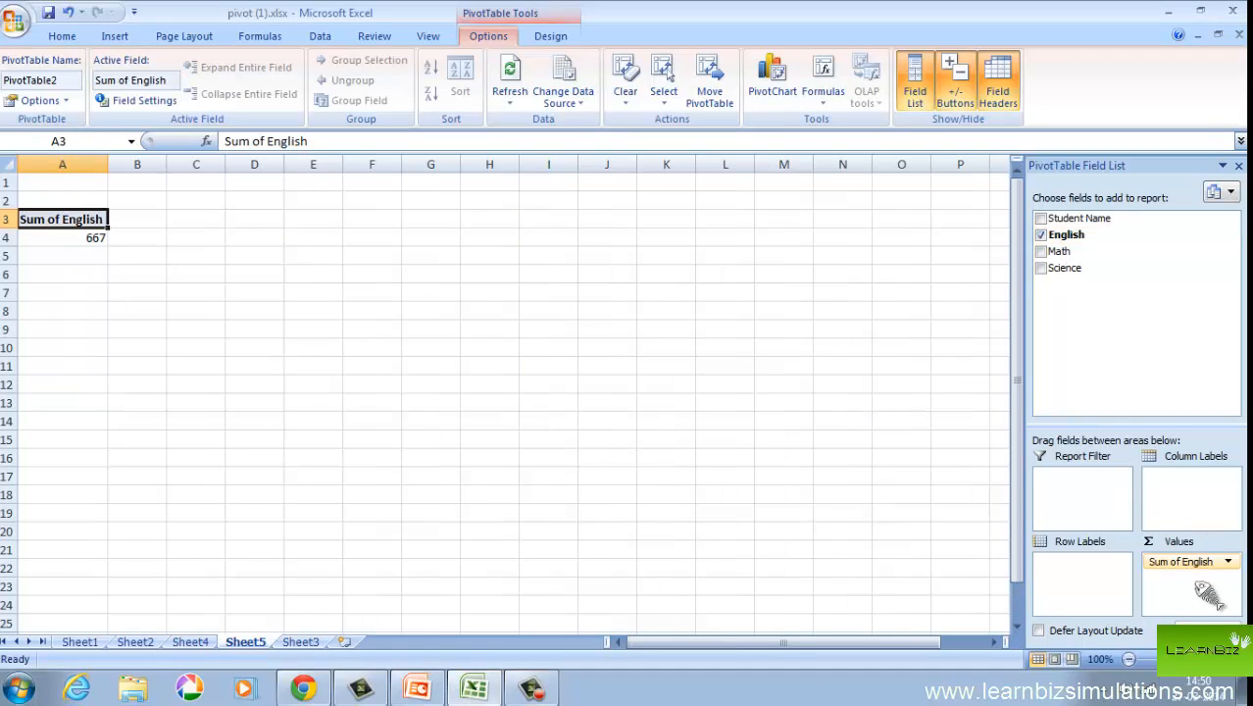
left_click_drag(1192, 571, 1090, 565)
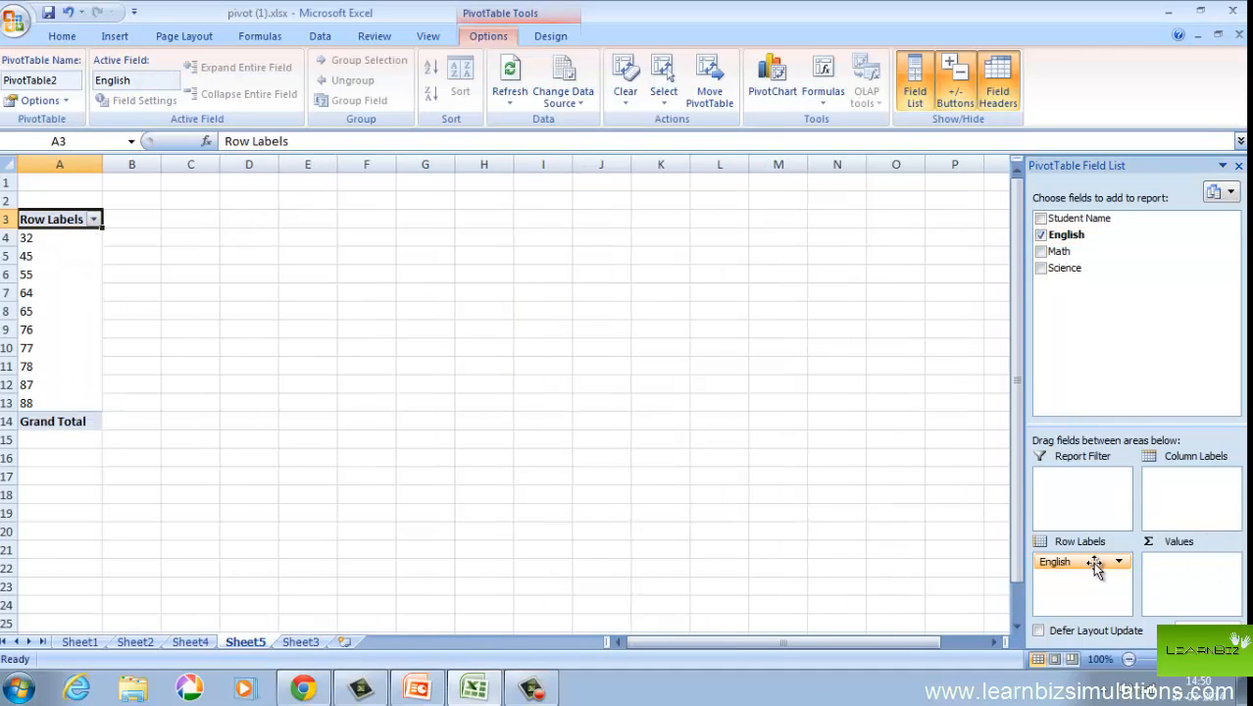
- Group the English marks 64 and 65 in the row labels
left_click(132, 311)
left_click(37, 293)
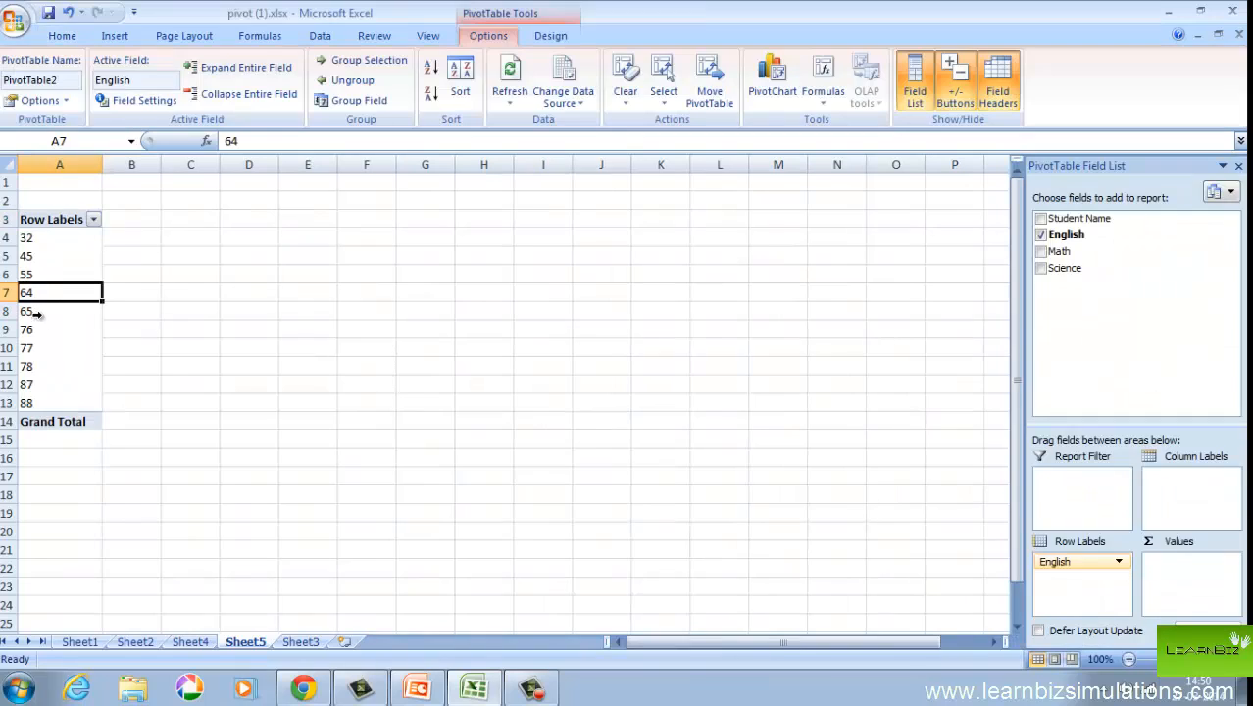
left_click(33, 312, "shift")
right_click(43, 315)
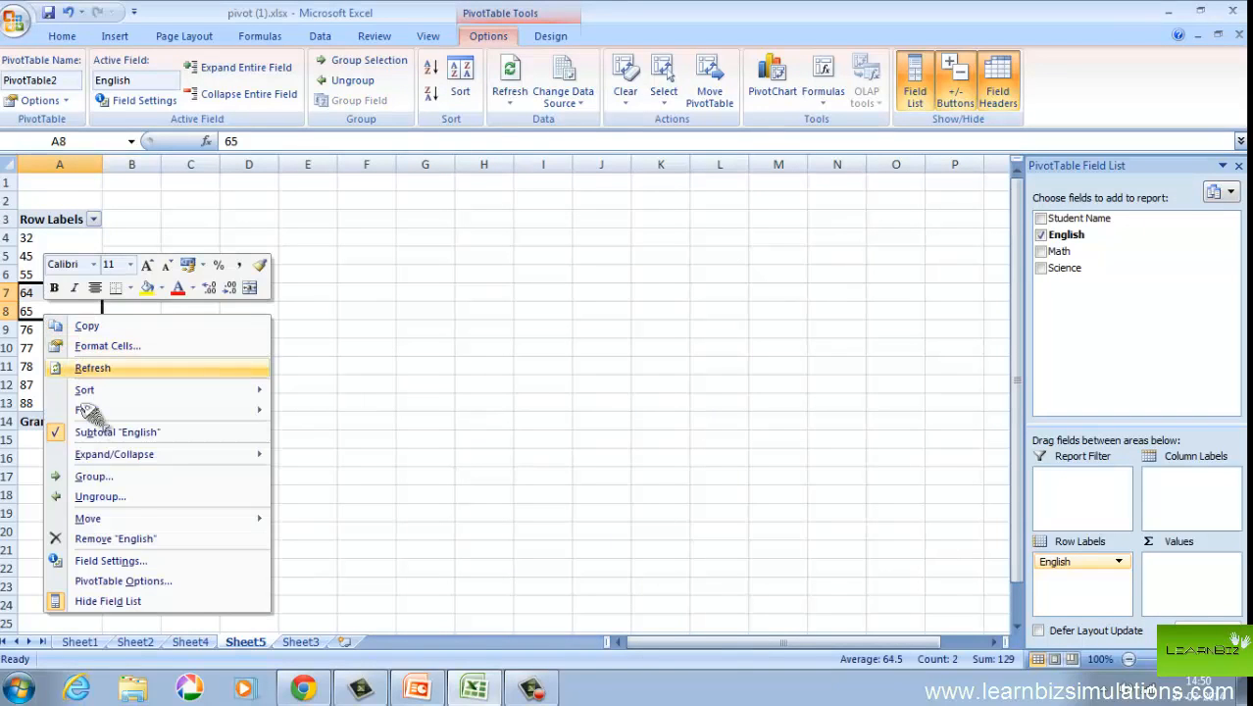
left_click(93, 477)
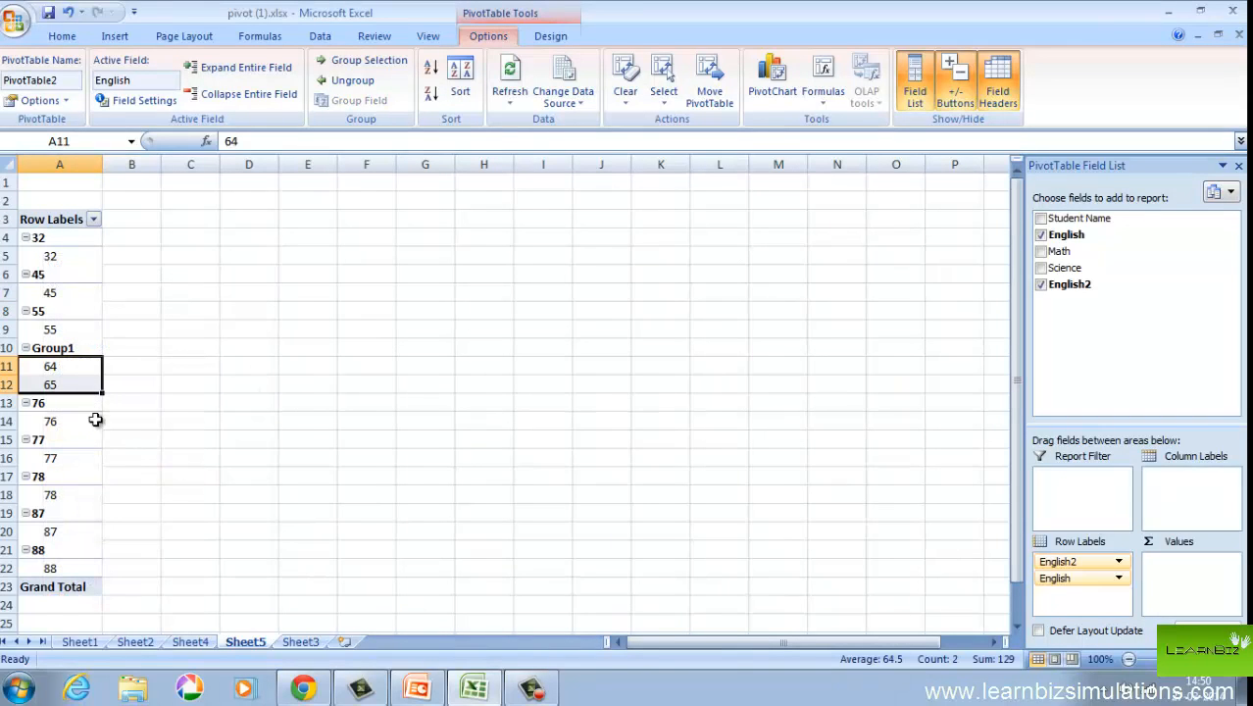
- Group the English marks 76, 77 and 78 together, and group 87 and 88 together
left_click(37, 403)
left_click(37, 476, "shift")
right_click(39, 477)
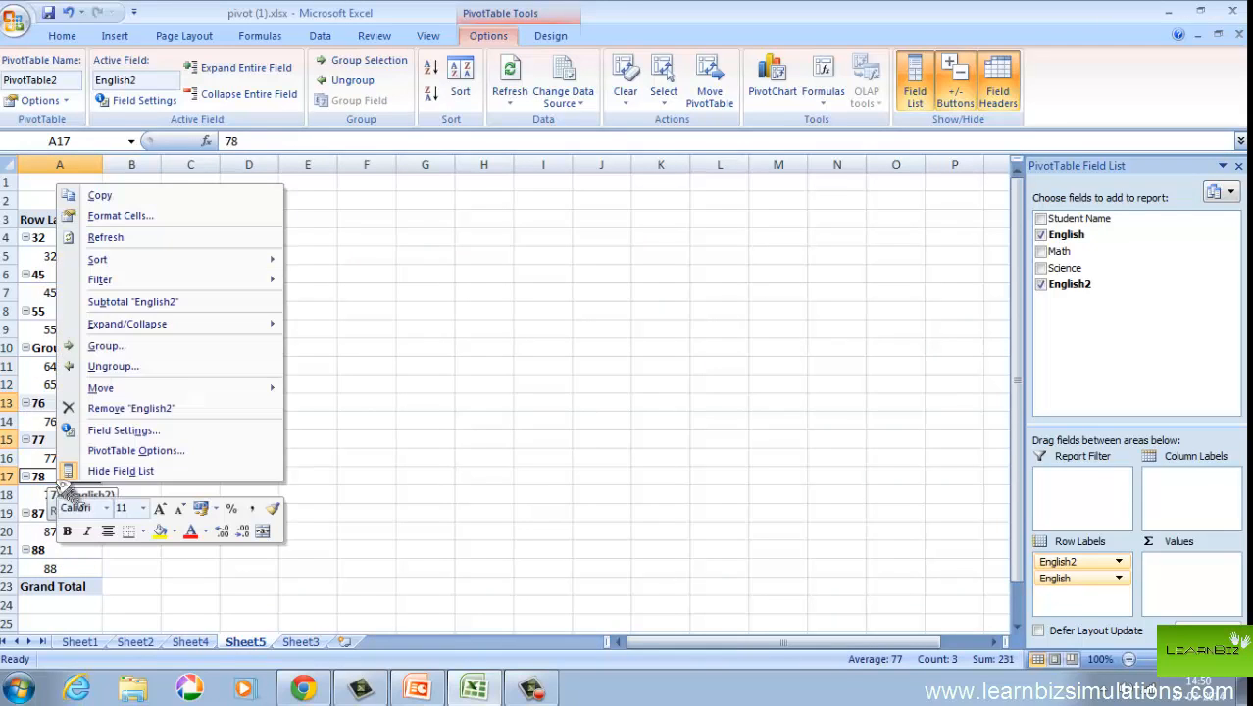
left_click(135, 347)
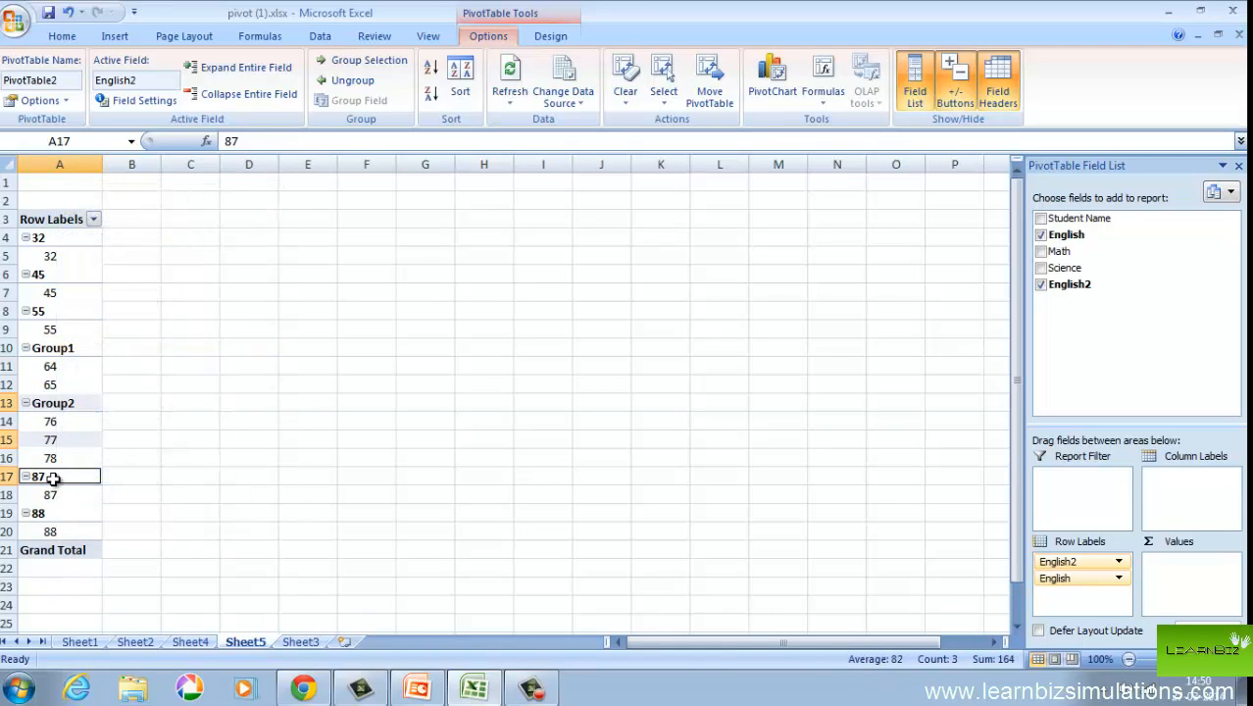
left_click(41, 513, "ctrl")
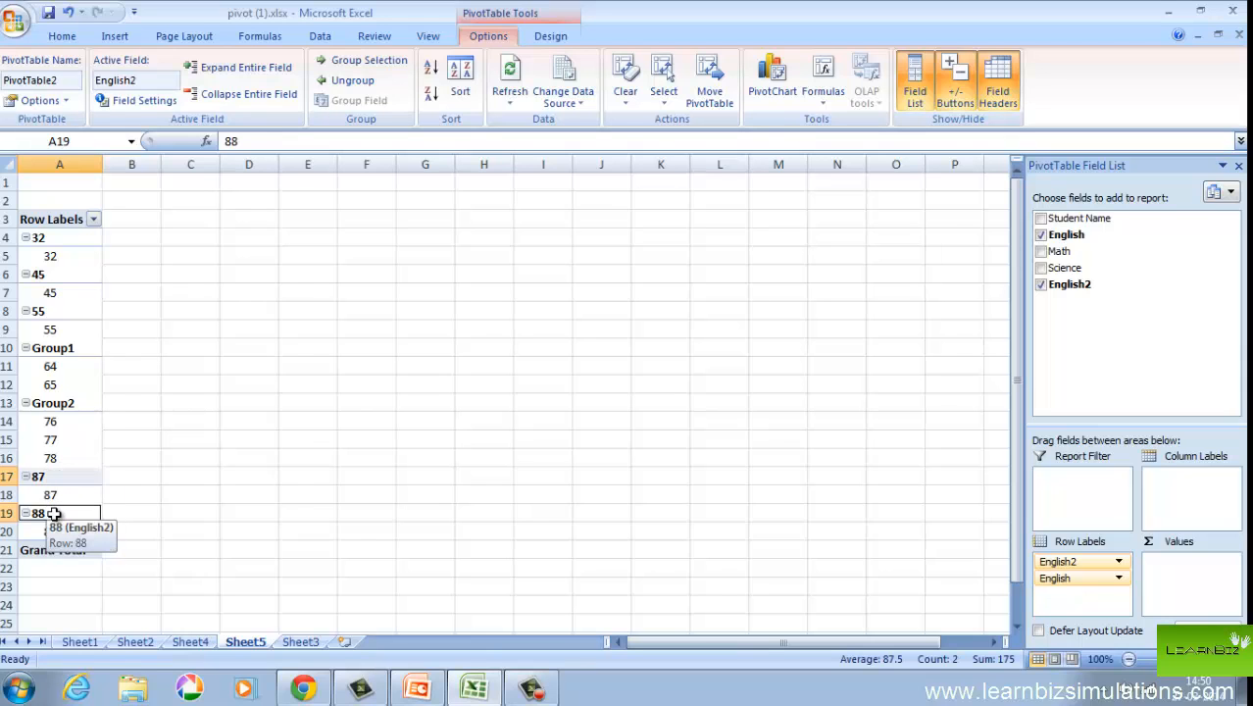
right_click(49, 516)
left_click(107, 377)
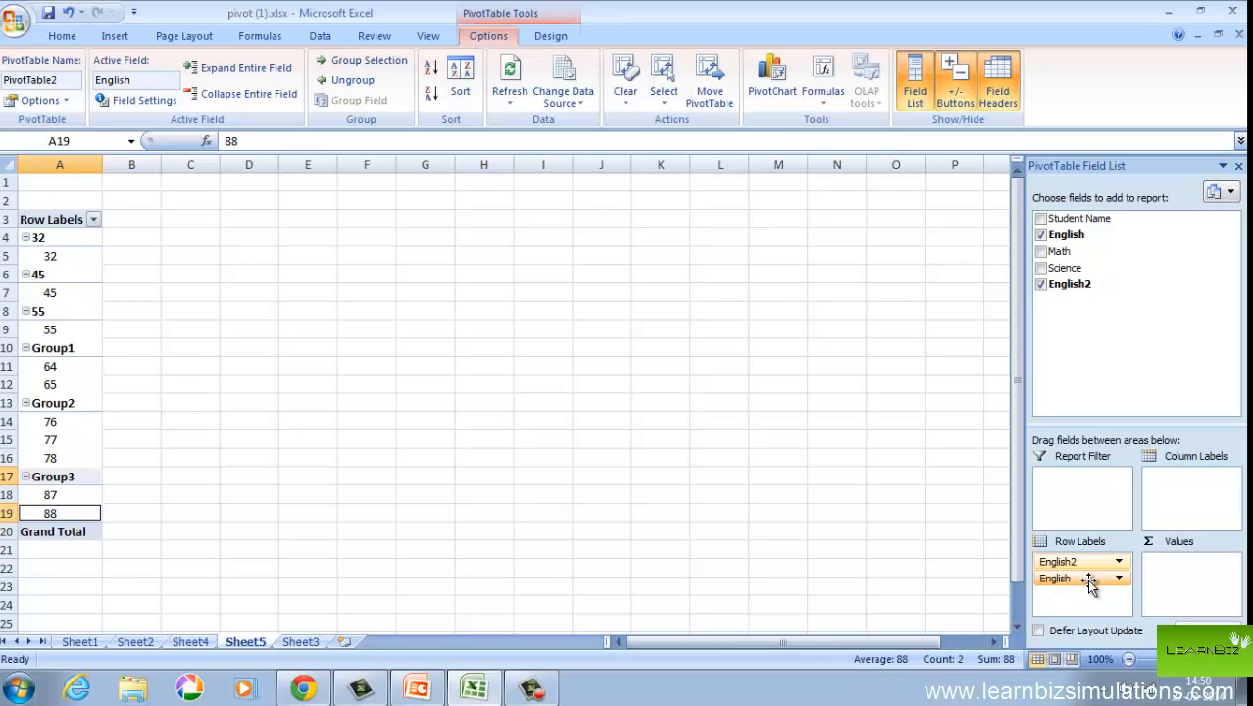
- Move English from the row labels to the values area and summarize it by Count
left_click_drag(1090, 583, 1184, 582)
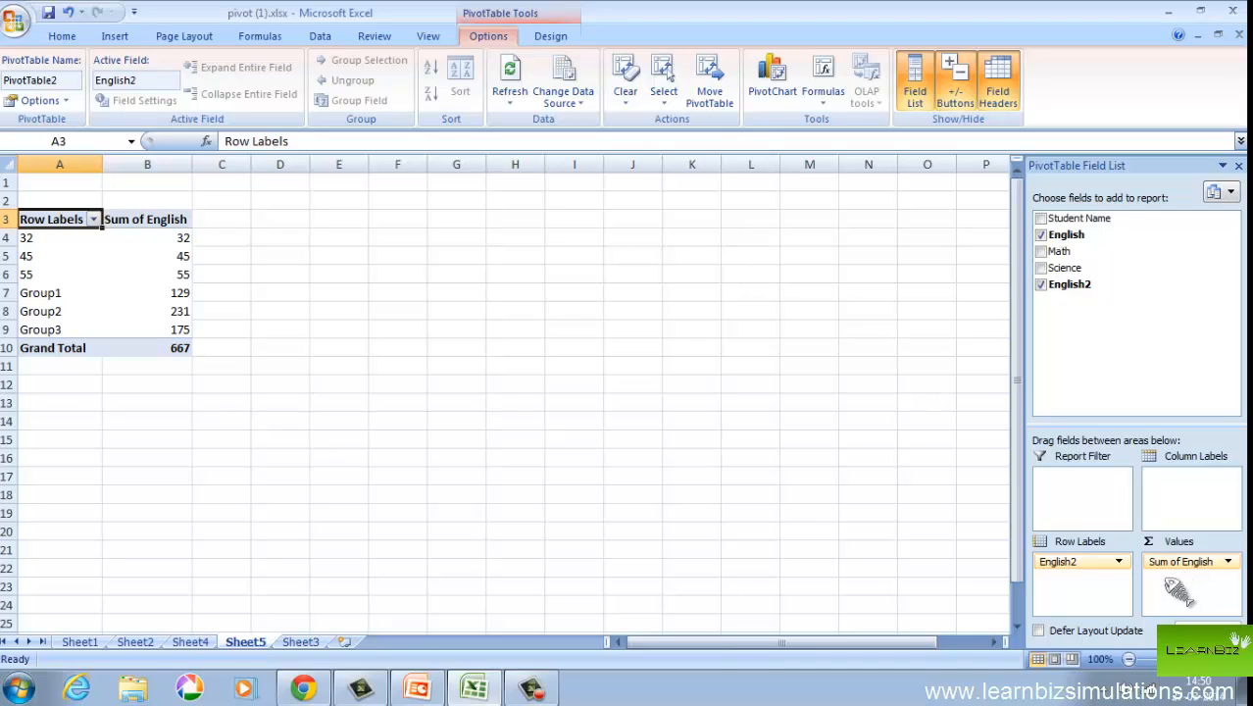
left_click(1228, 562)
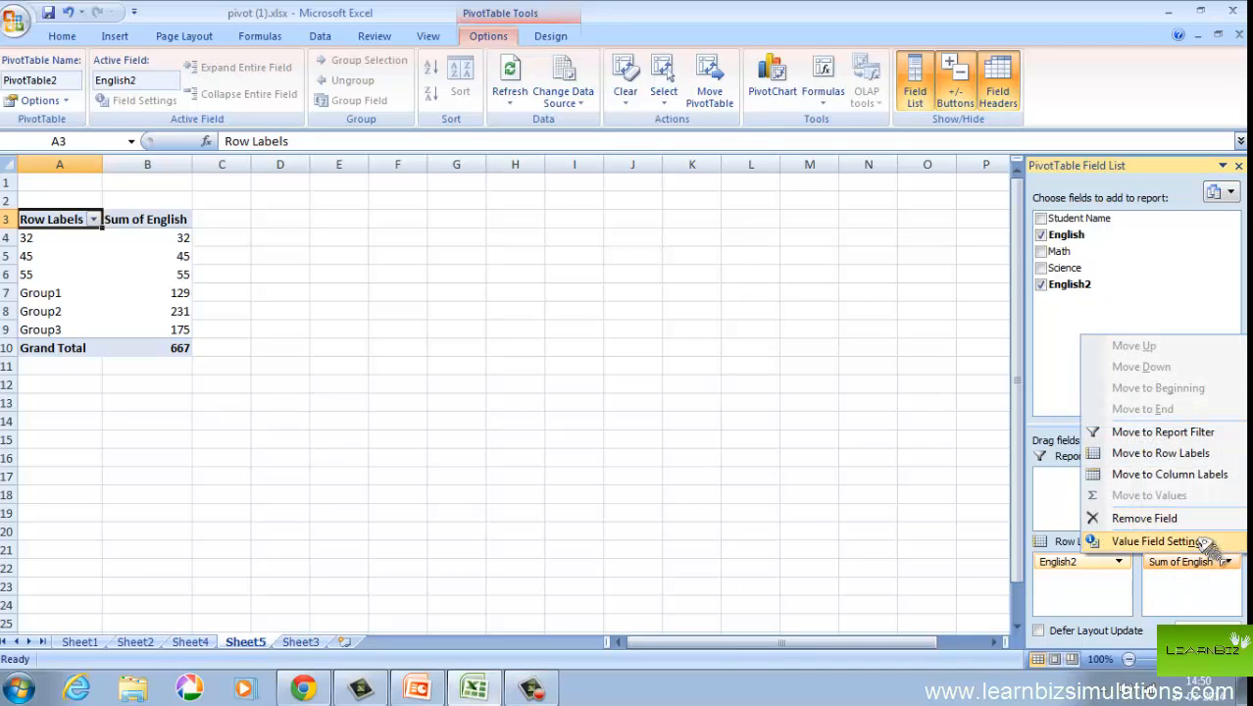
left_click(1204, 541)
left_click(326, 477)
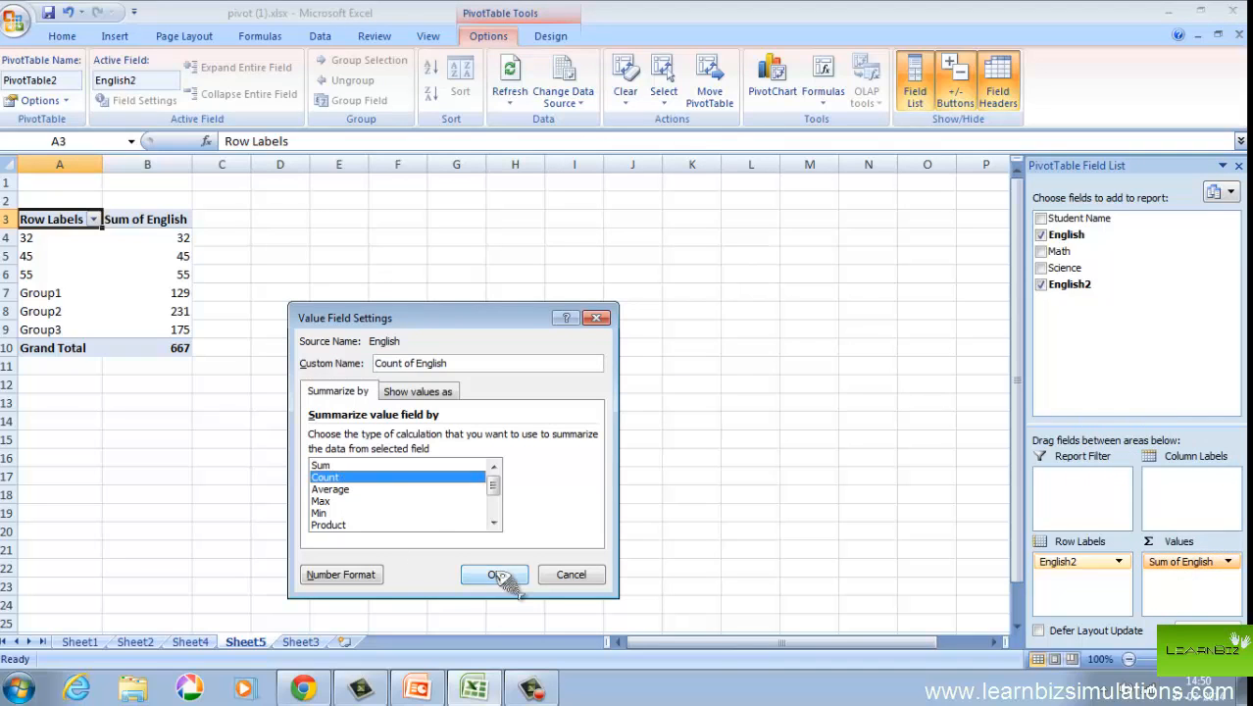
left_click(494, 575)
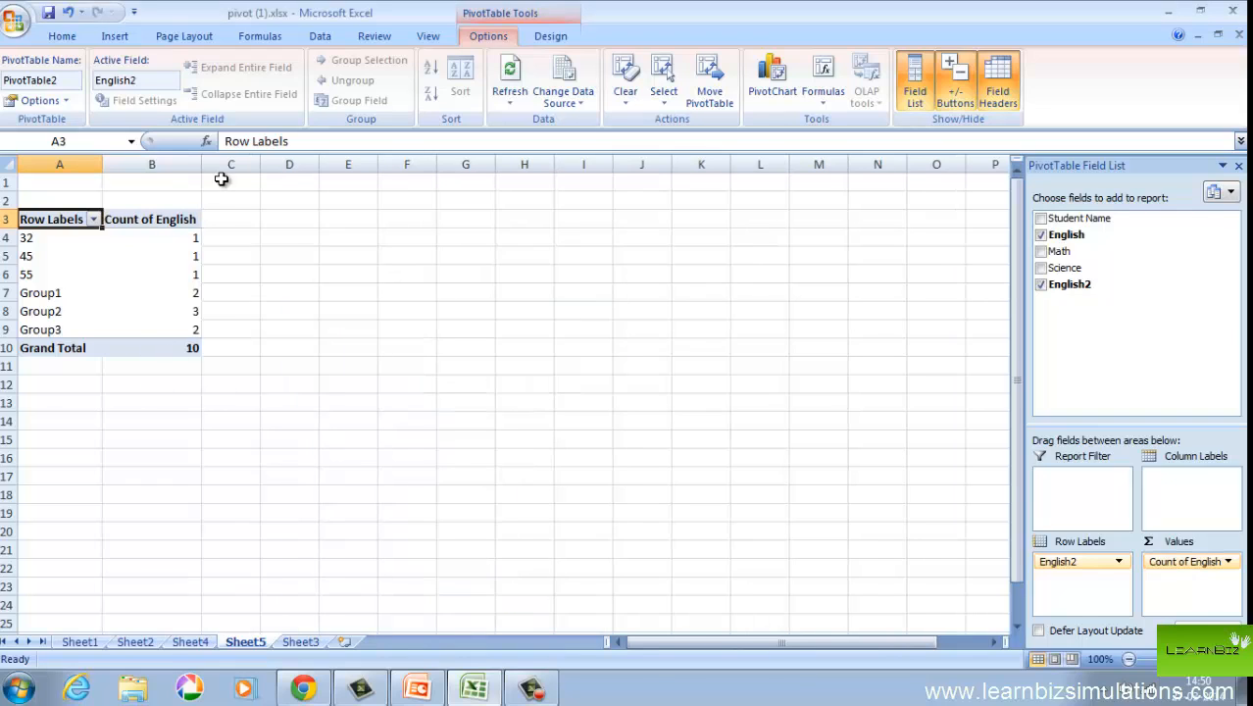
- Rename the Group1 row label as 60s
left_click(30, 292)
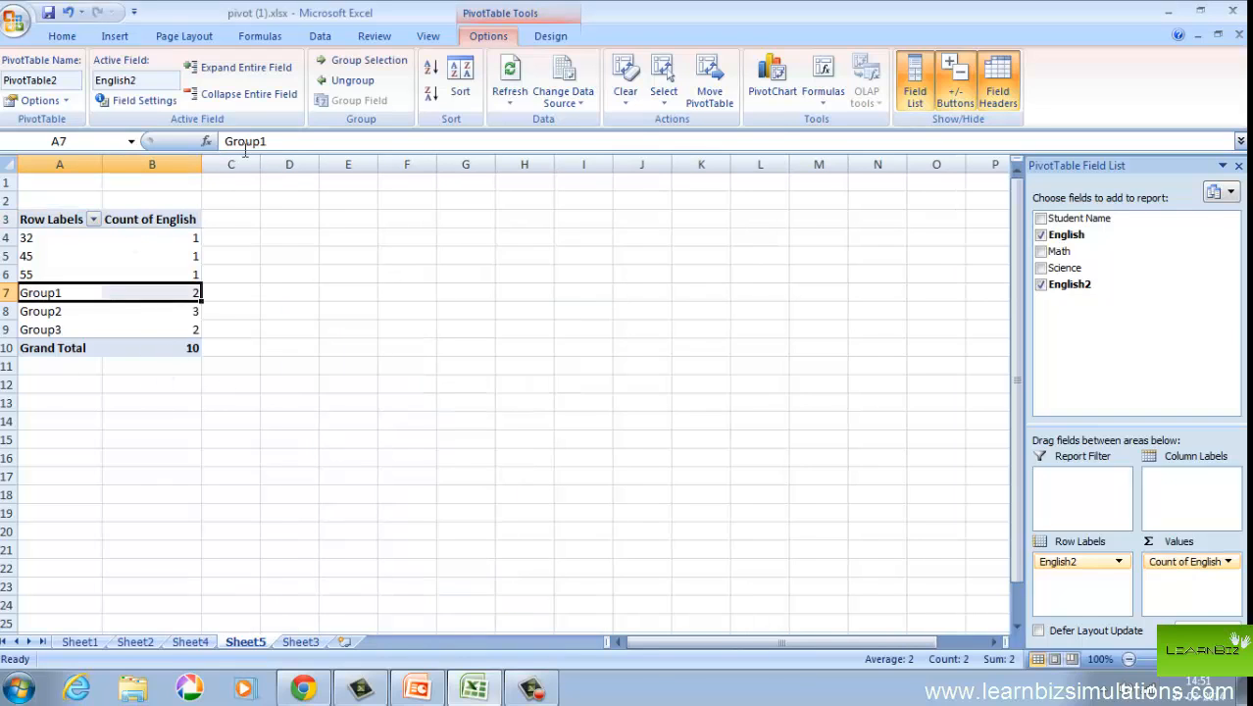
left_click(282, 137)
key("BackSpace")
key("BackSpace")
key("BackSpace")
key("BackSpace")
key("BackSpace")
key("BackSpace")
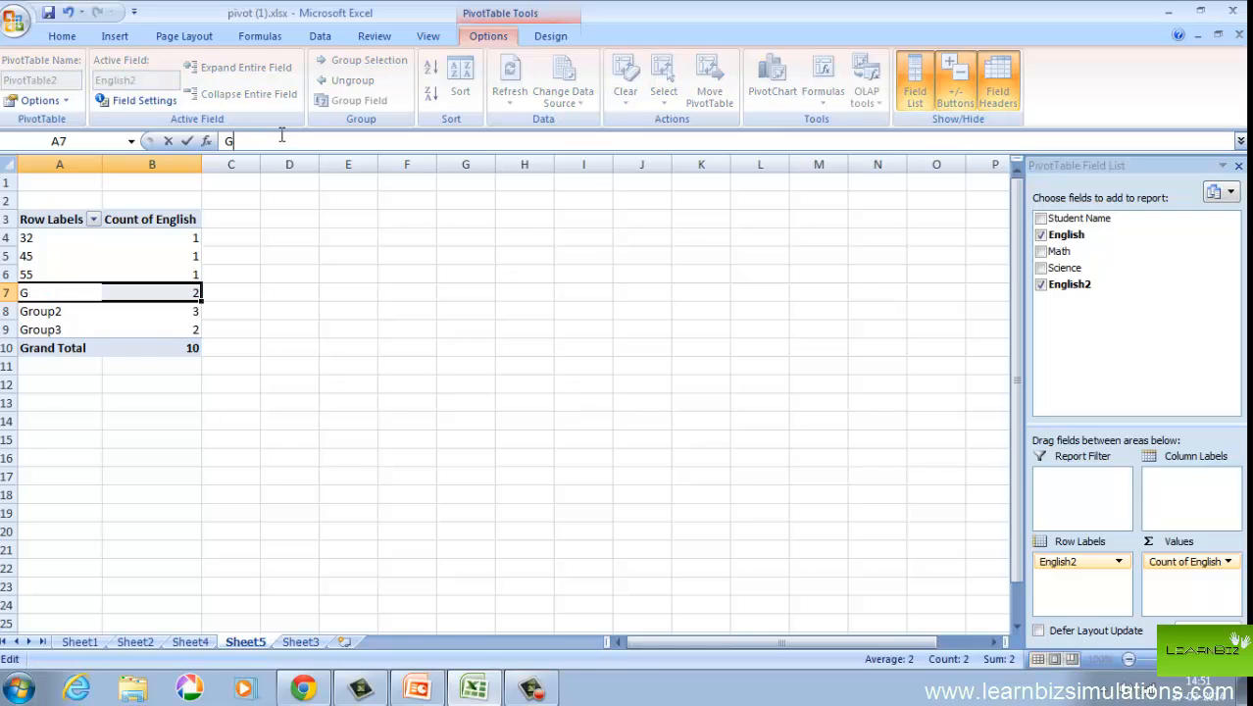
type("60s")
key("Return")
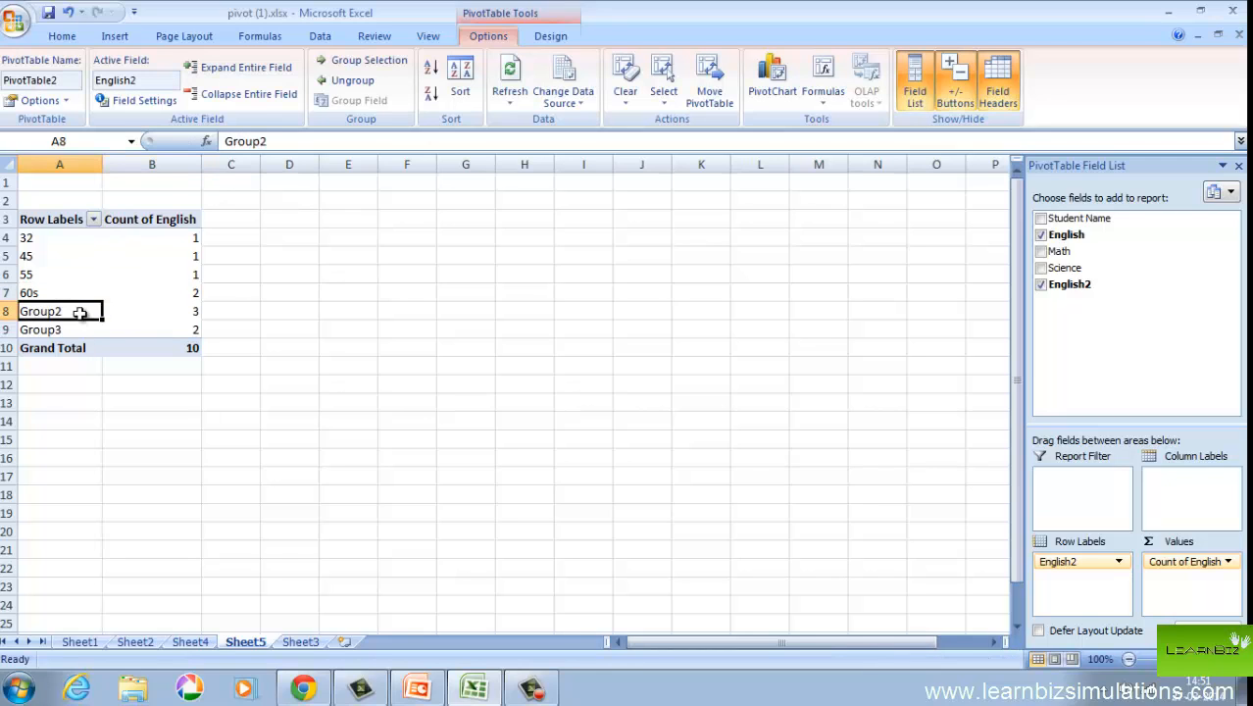
- Rename Group2 as 70s, Group3 as 80s, and the ungrouped labels 32, 45 and 55 as 30s, 40s and 50s
type("70s")
key("Return")
type("80")
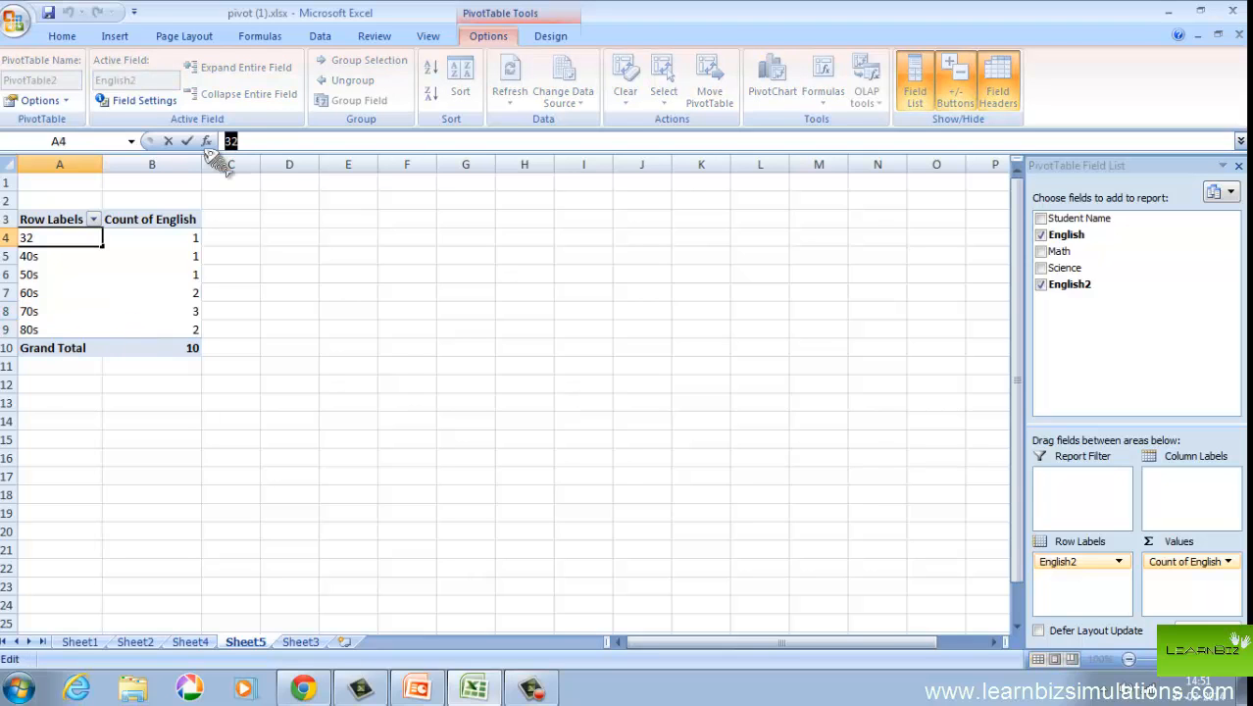
type("30s")
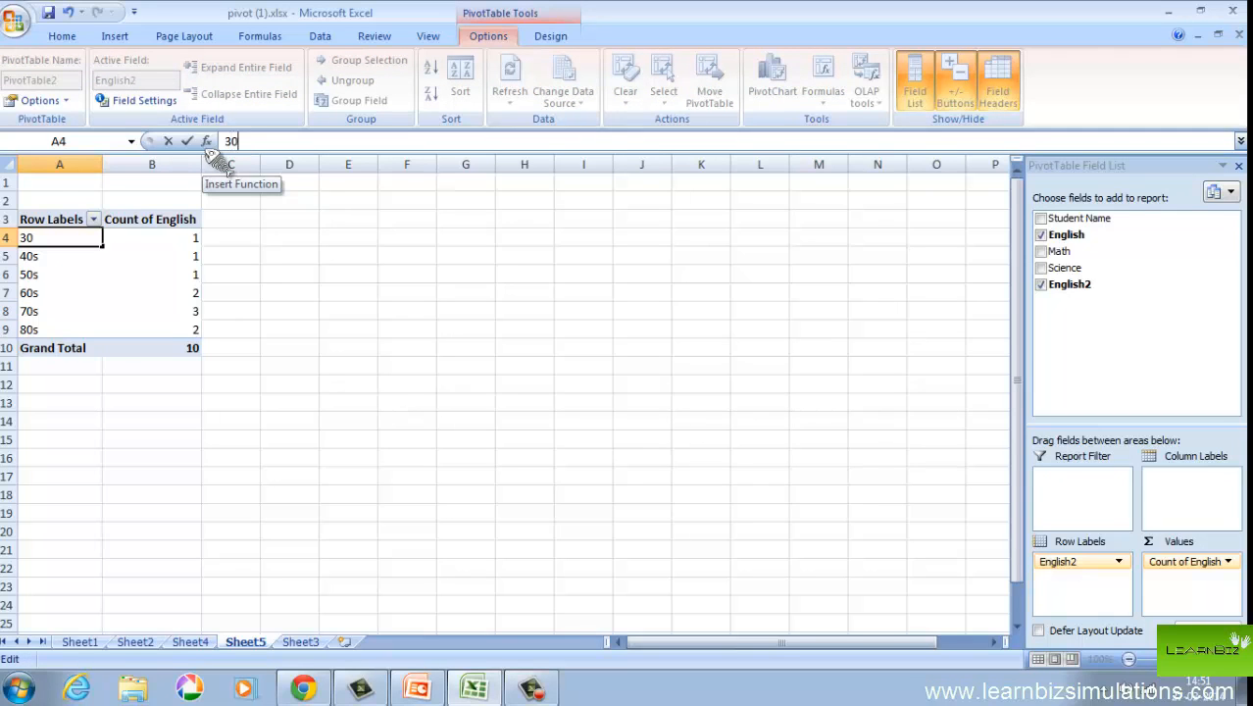
left_click(321, 300)
- Insert a clustered bar PivotChart based on the grouped English counts
left_click(60, 257)
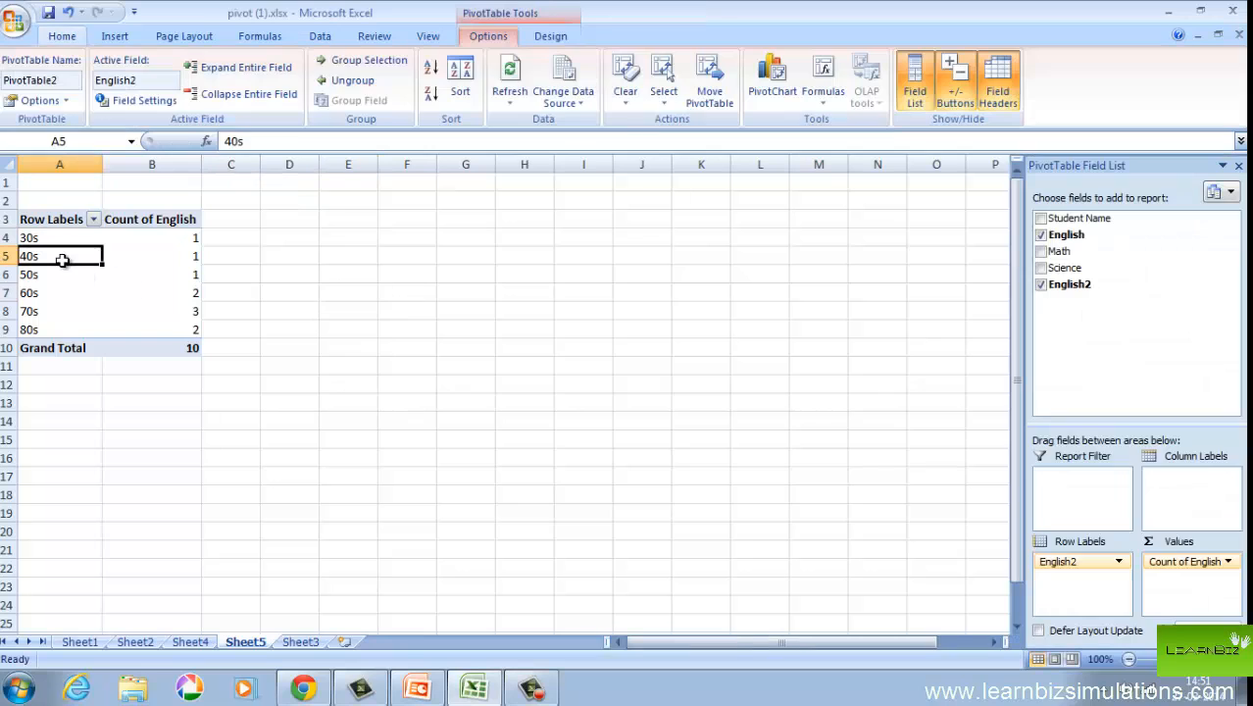
left_click(774, 83)
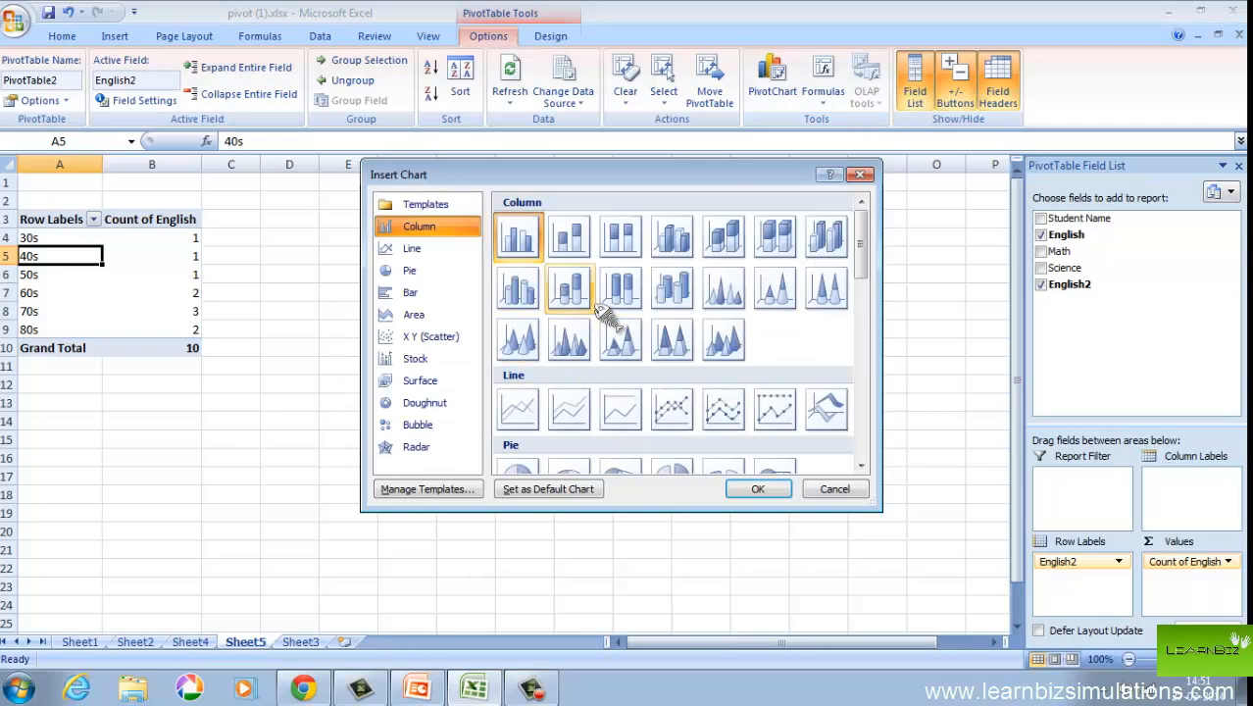
scroll(607, 327, "down", 5)
left_click(538, 247)
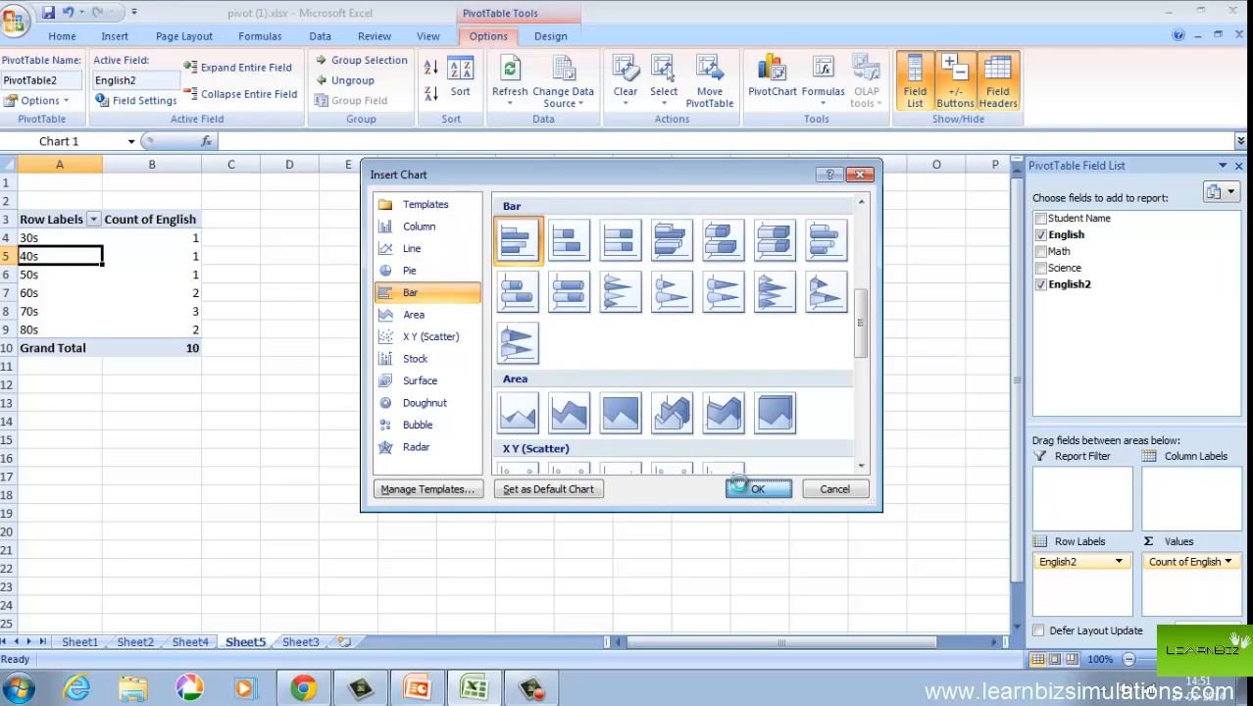
left_click(757, 489)
left_click_drag(477, 176, 932, 204)
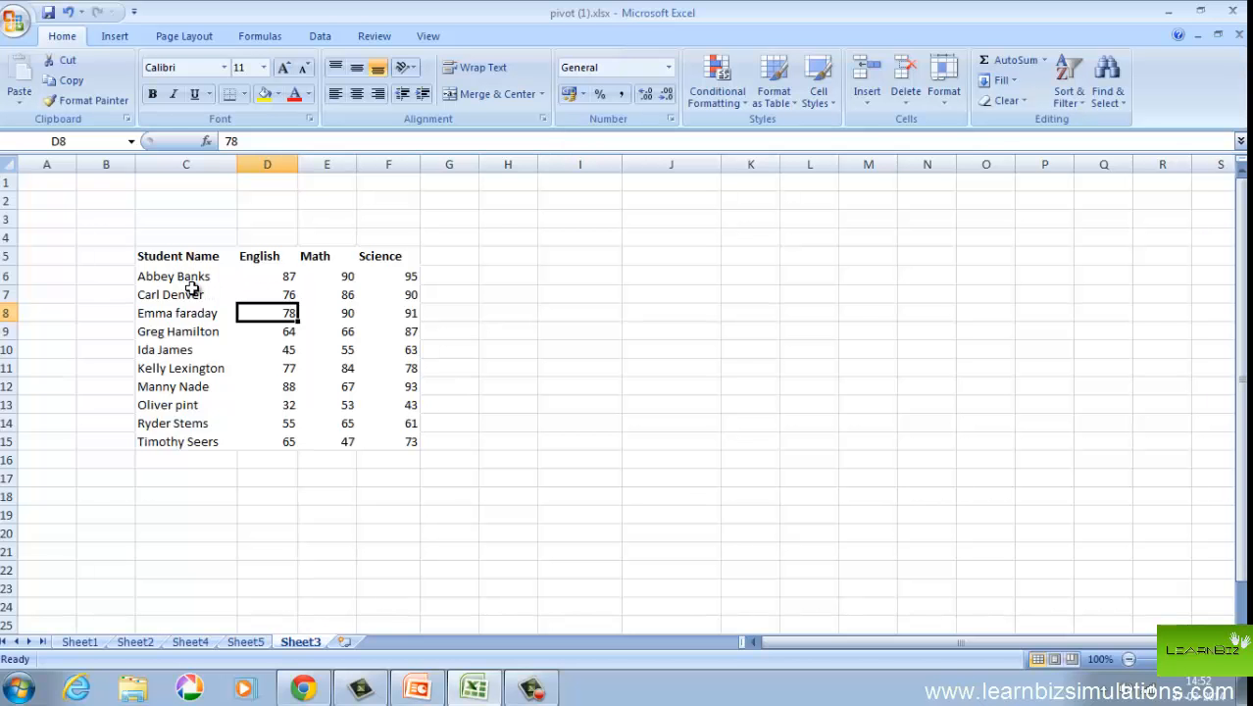
- Create another pivot table on a new worksheet from the student marks data in Sheet3
left_click(196, 299)
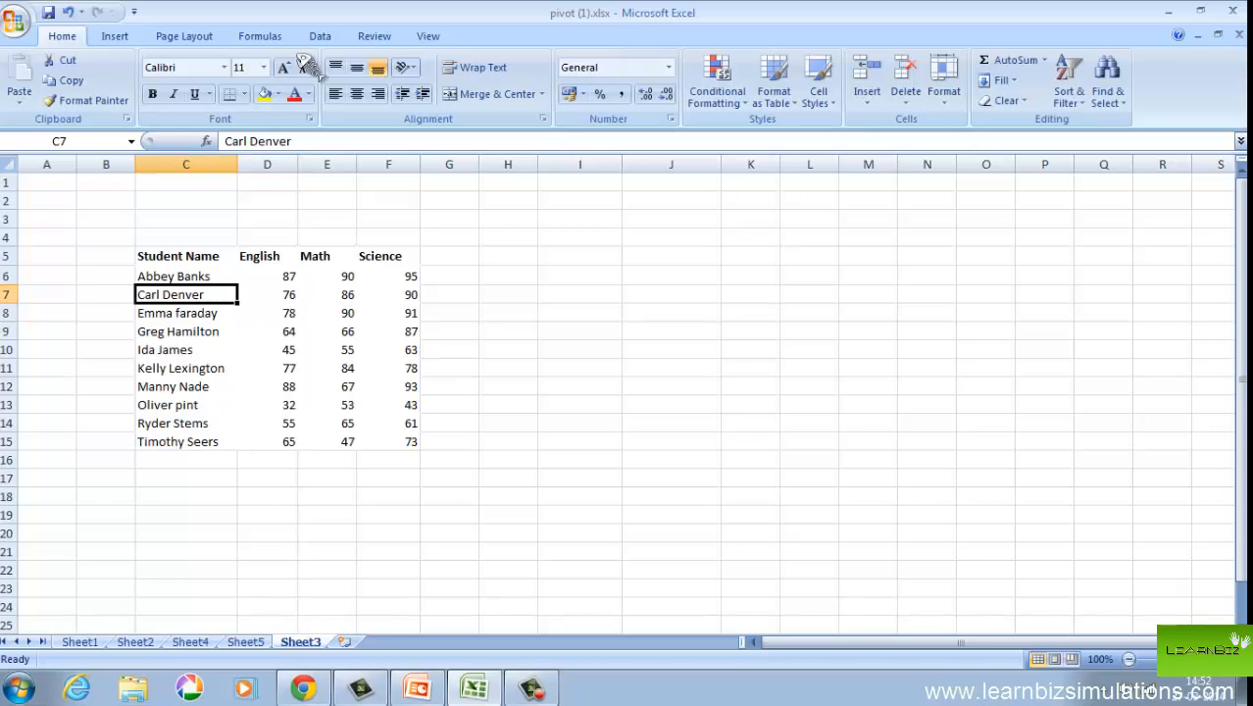
left_click(114, 36)
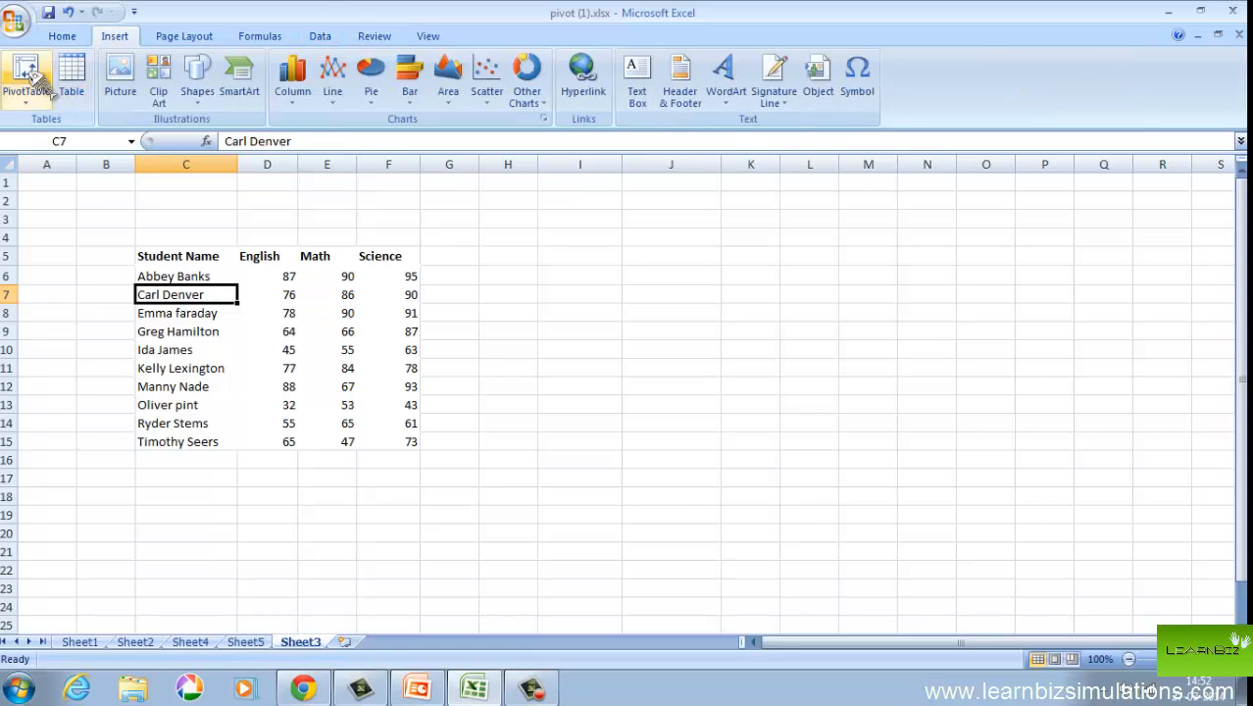
left_click(26, 79)
left_click(512, 557)
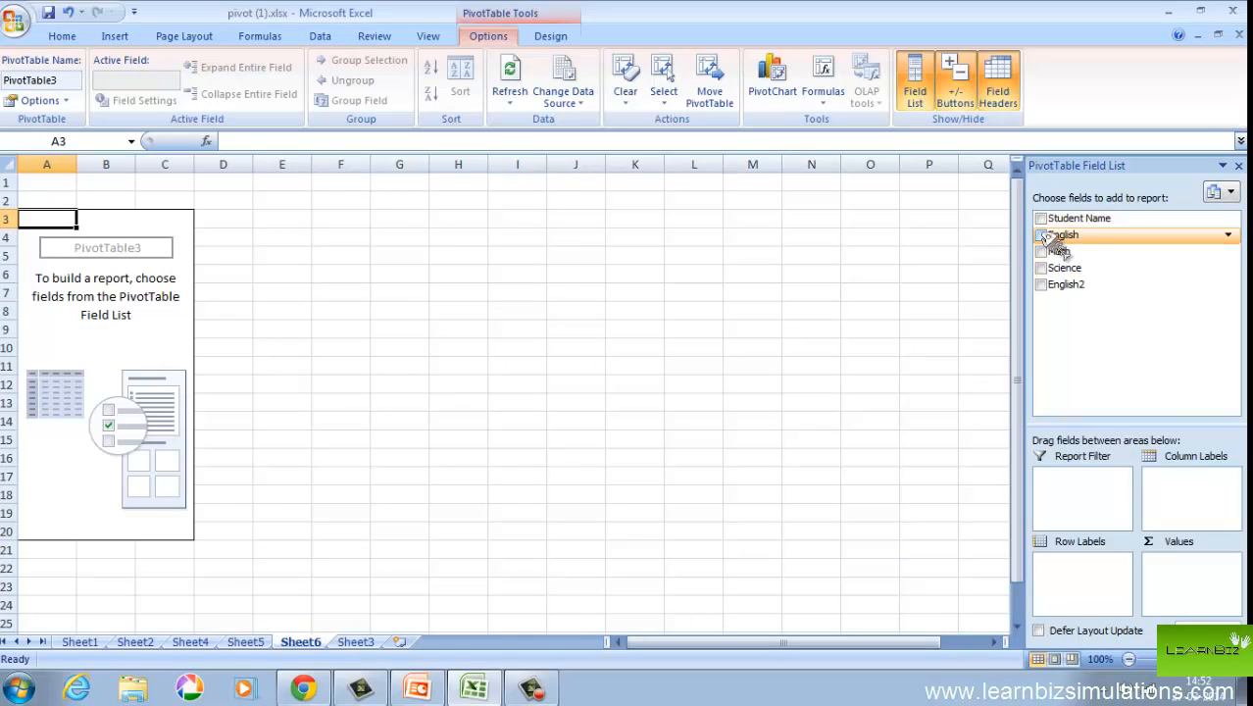
- Add Student Name as row labels and English, Math and Science as summed values to the new pivot table
left_click(1042, 219)
left_click(1041, 235)
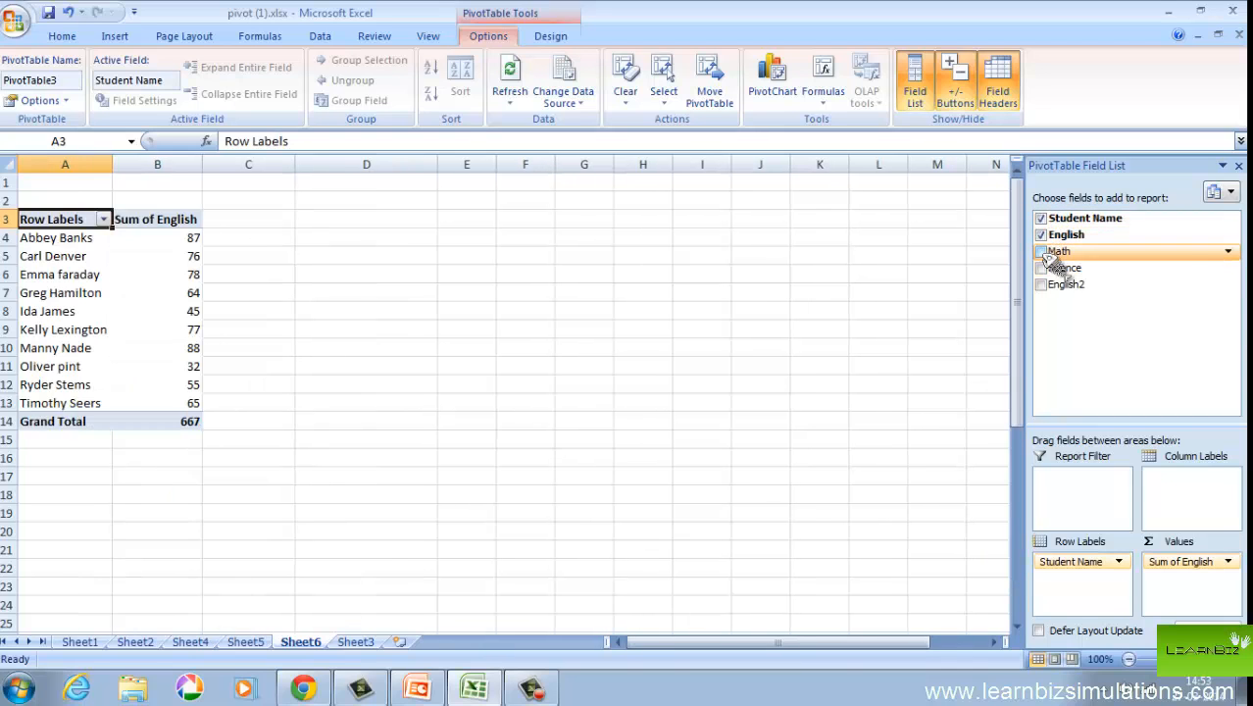
left_click(1041, 252)
left_click(1042, 269)
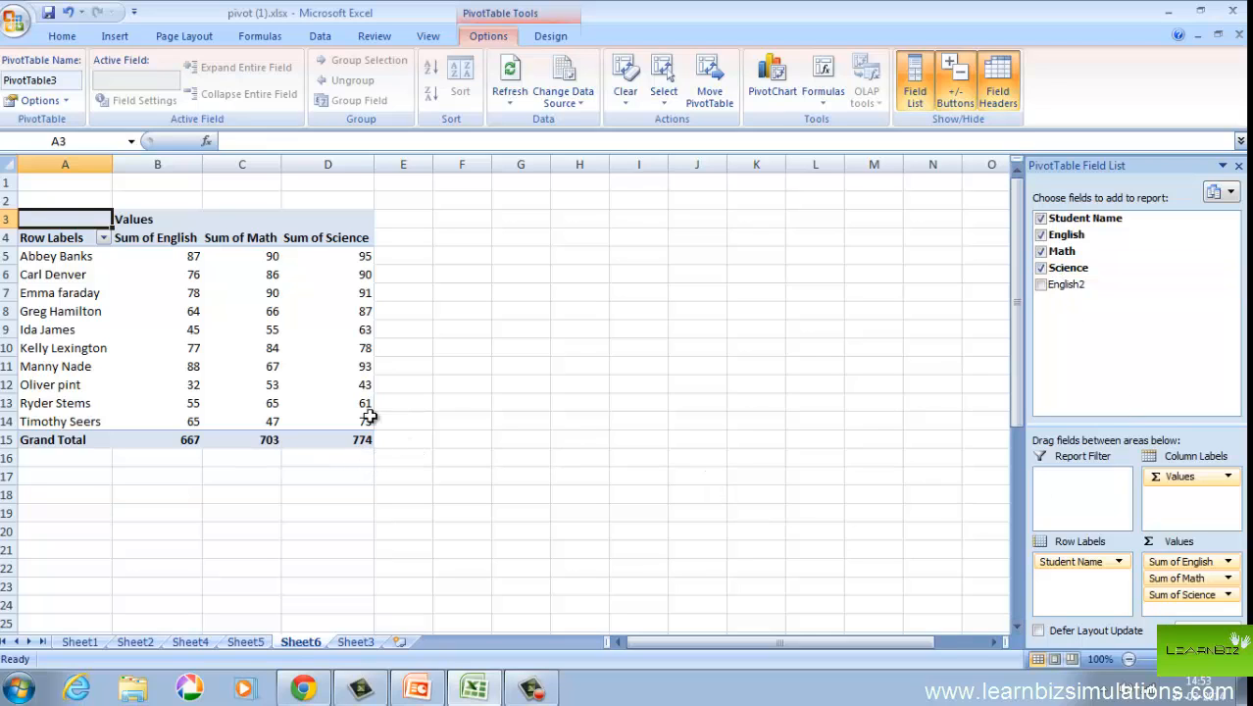
- Start a new calculated field named average in the student marks pivot table
left_click(274, 330)
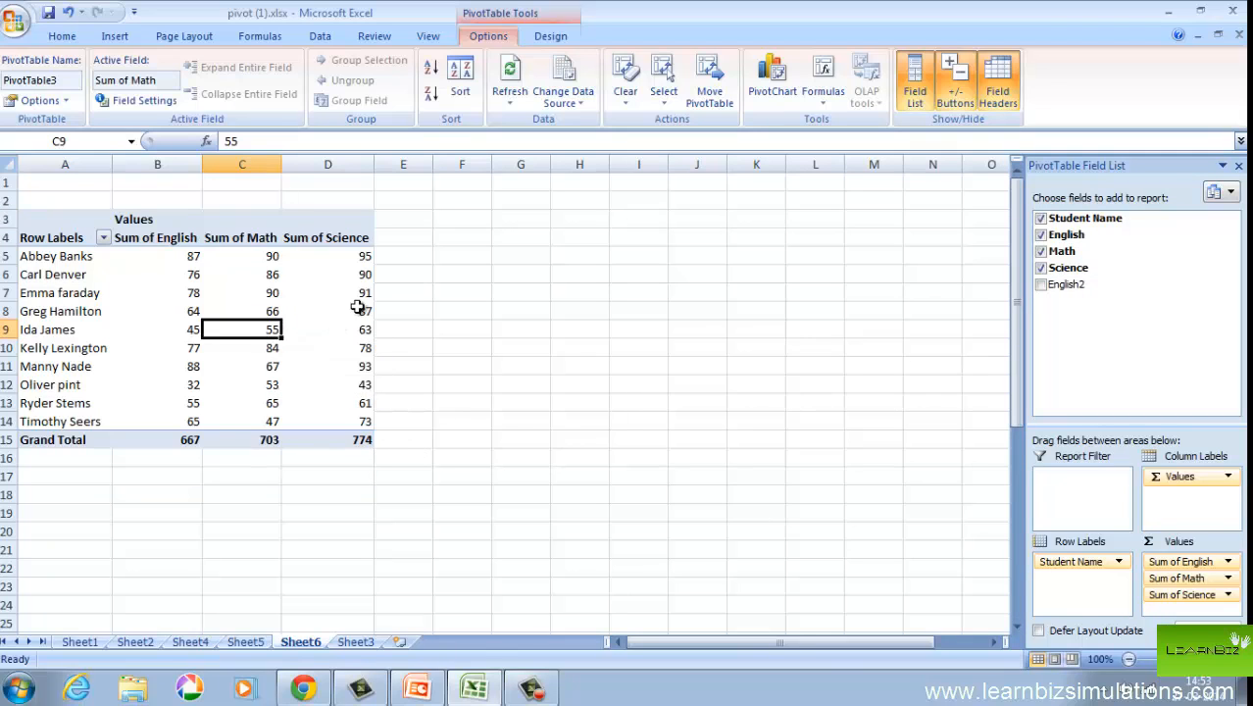
left_click(834, 96)
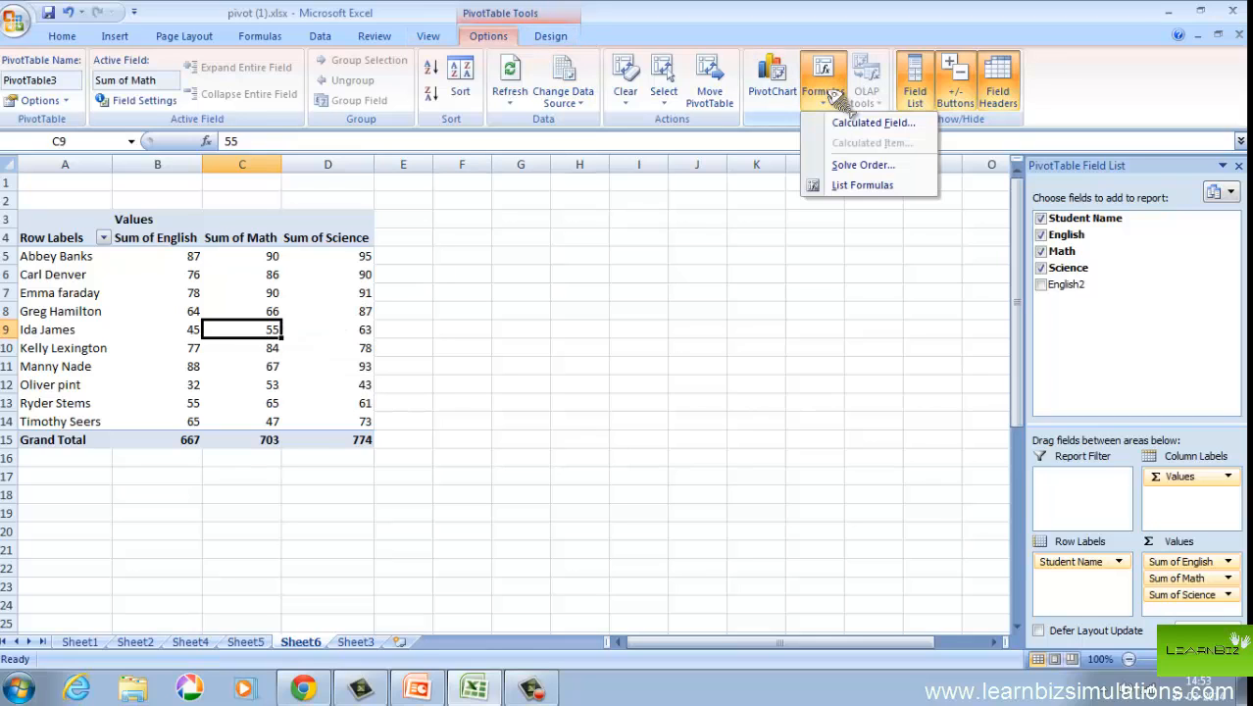
left_click(868, 124)
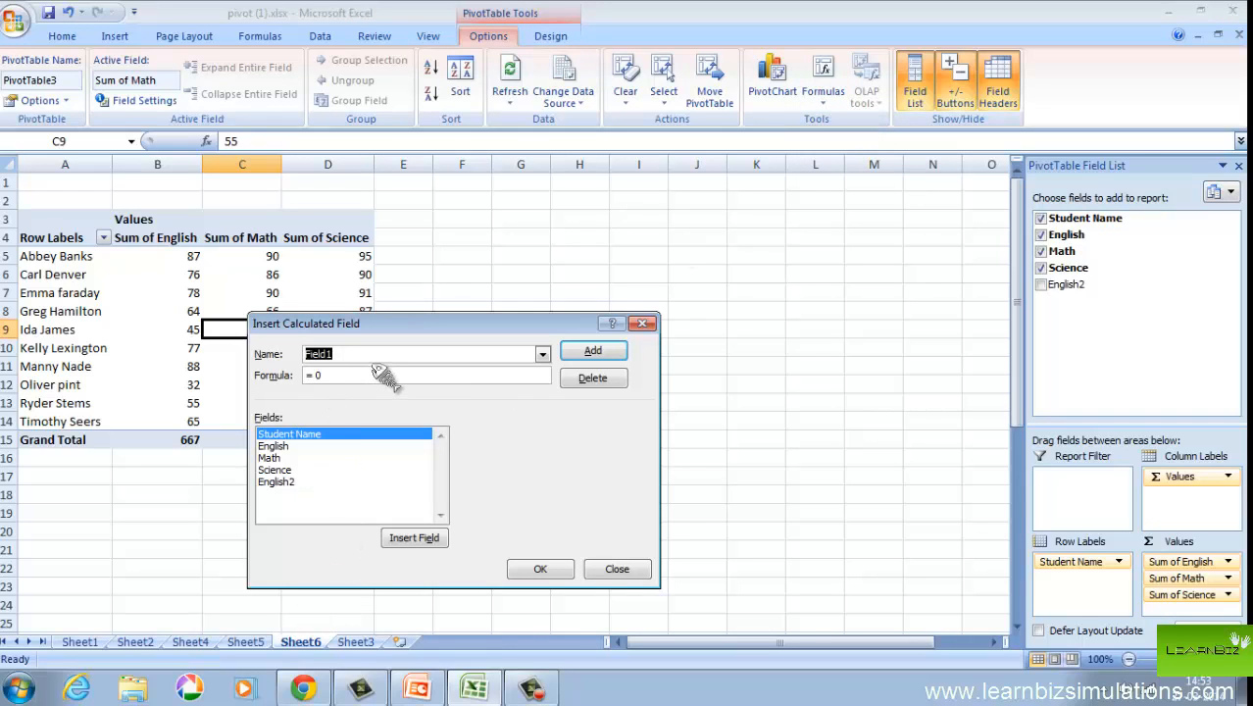
key("BackSpace")
type("average")
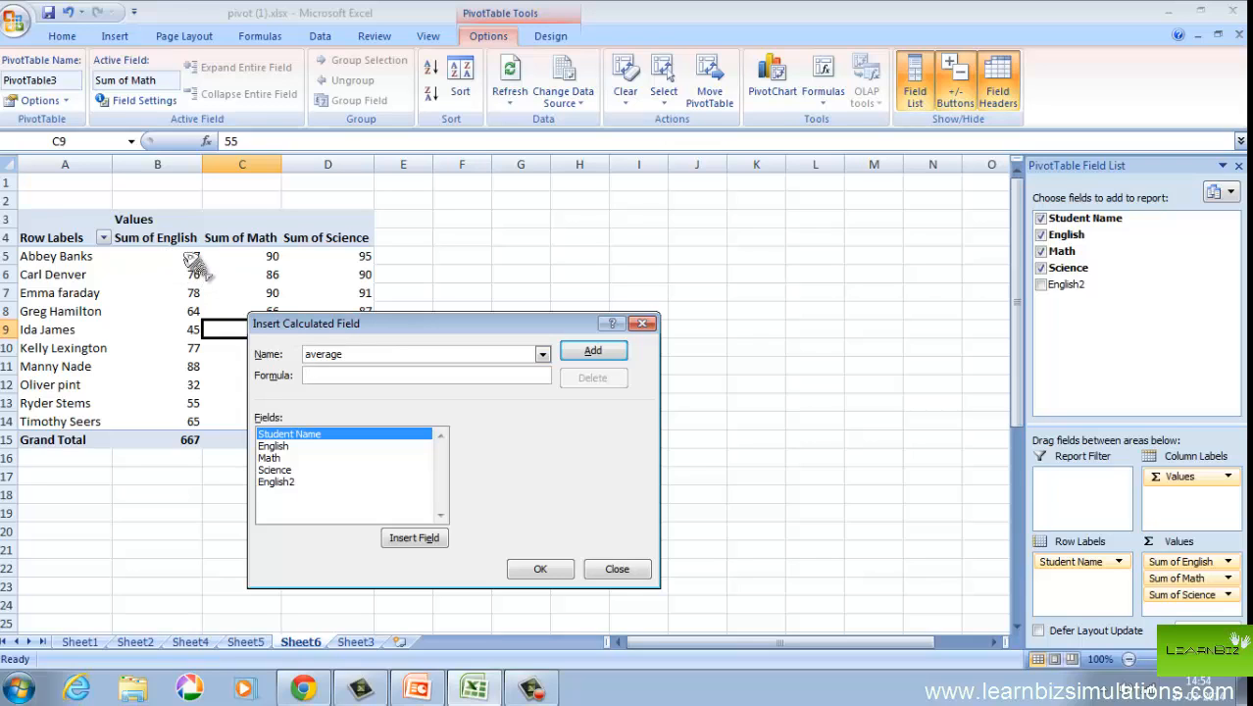
- Set the calculated field's formula to =(English+Math+Science)/2 and add it to the pivot table
double_click(278, 446)
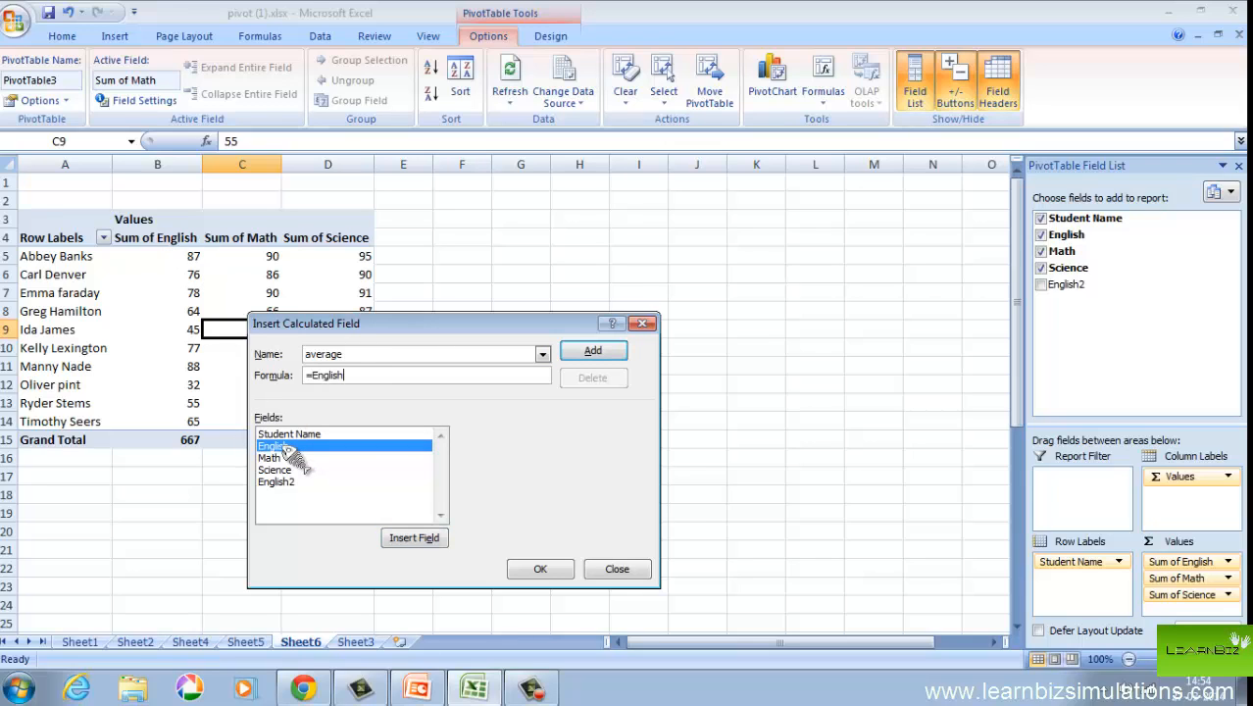
type("+")
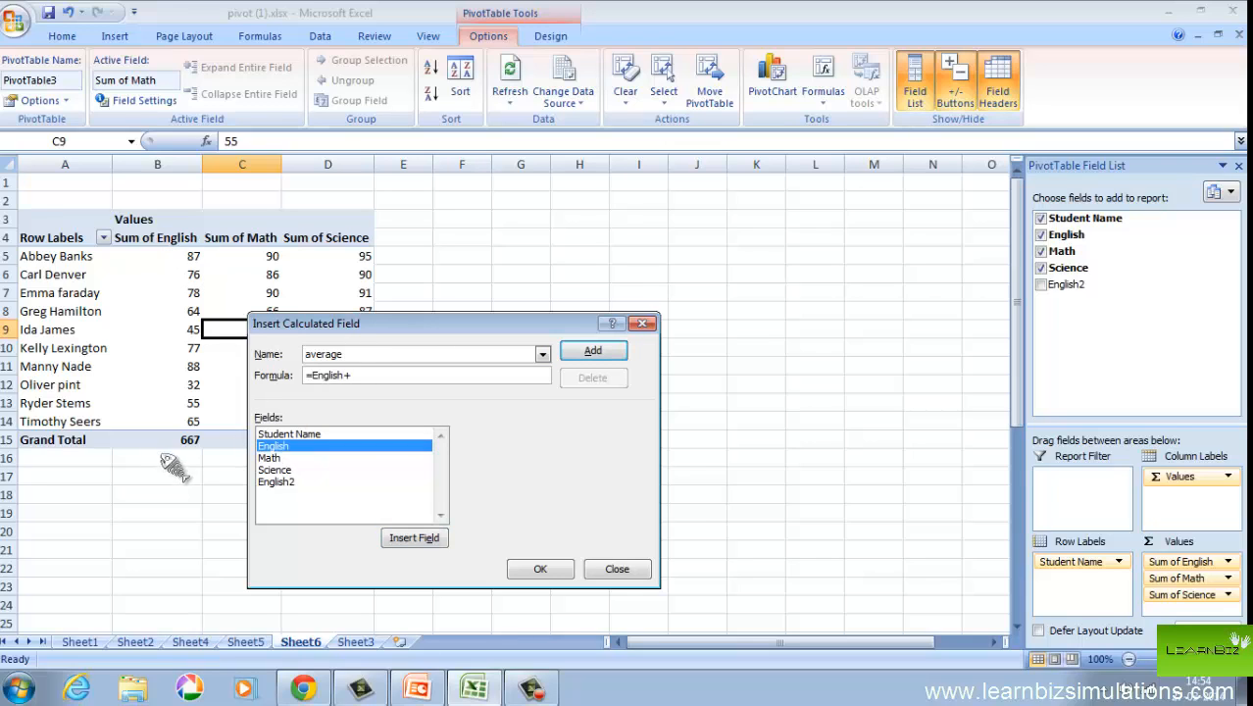
double_click(271, 458)
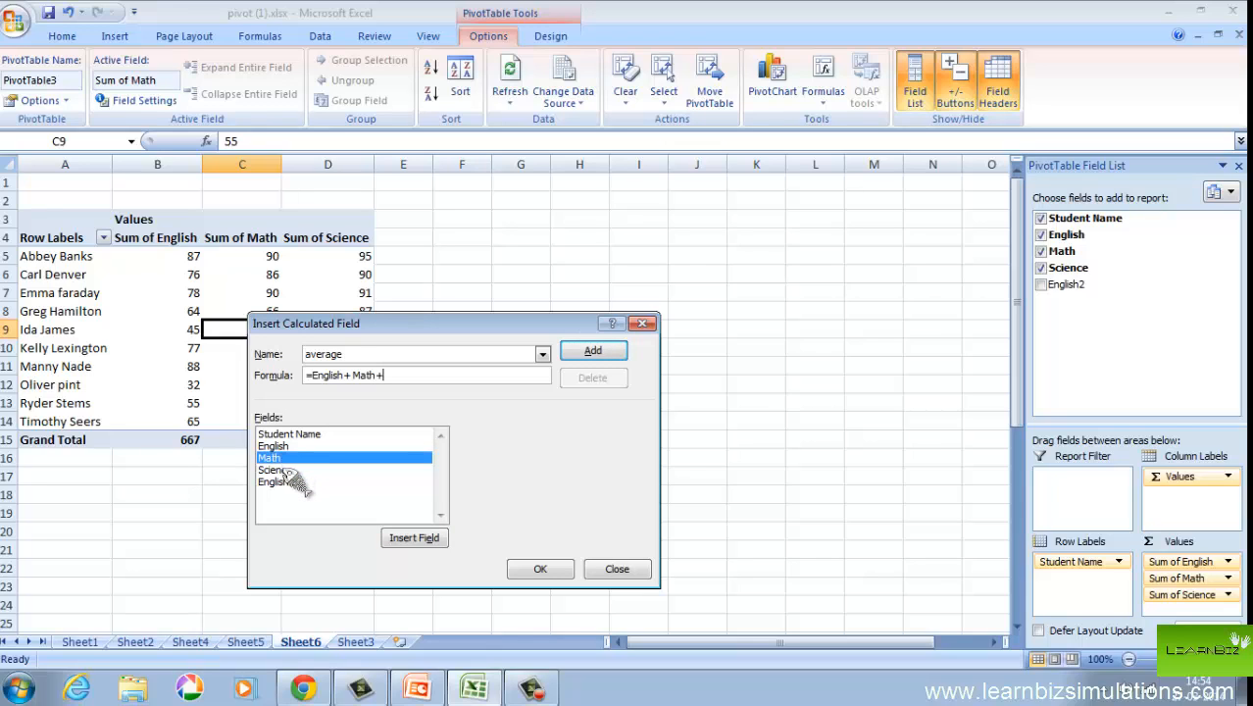
double_click(279, 471)
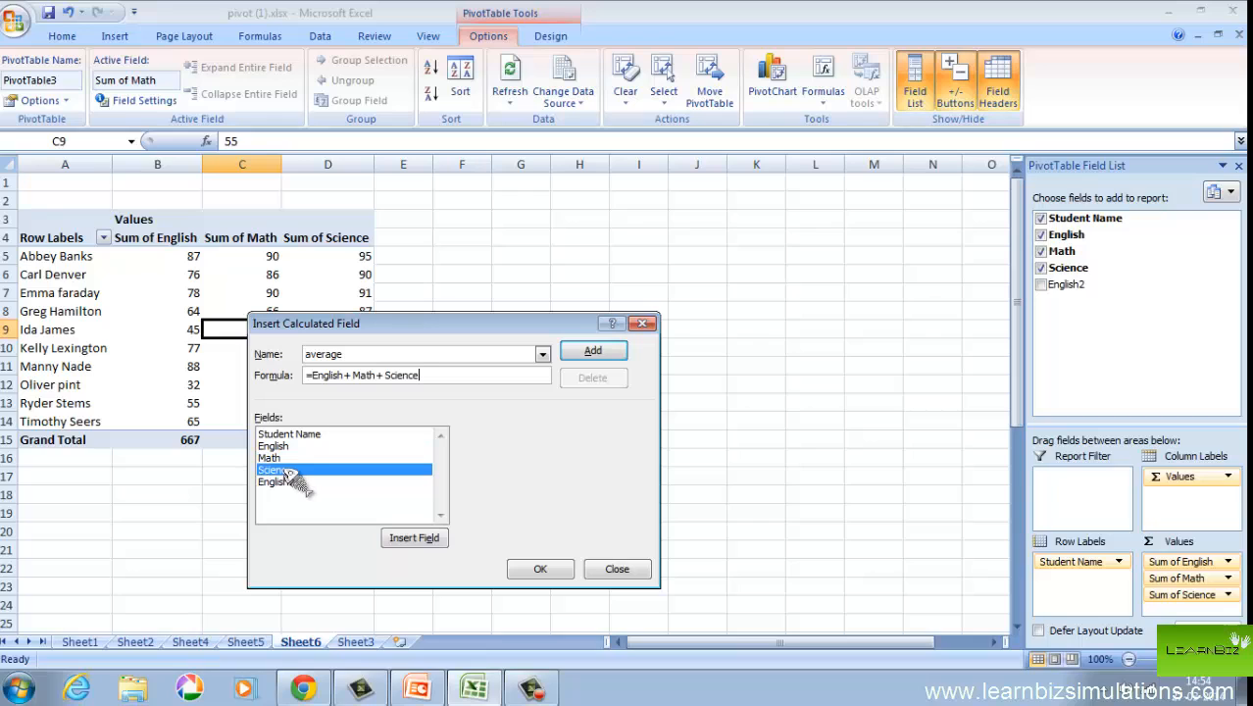
left_click(315, 374)
type("(")
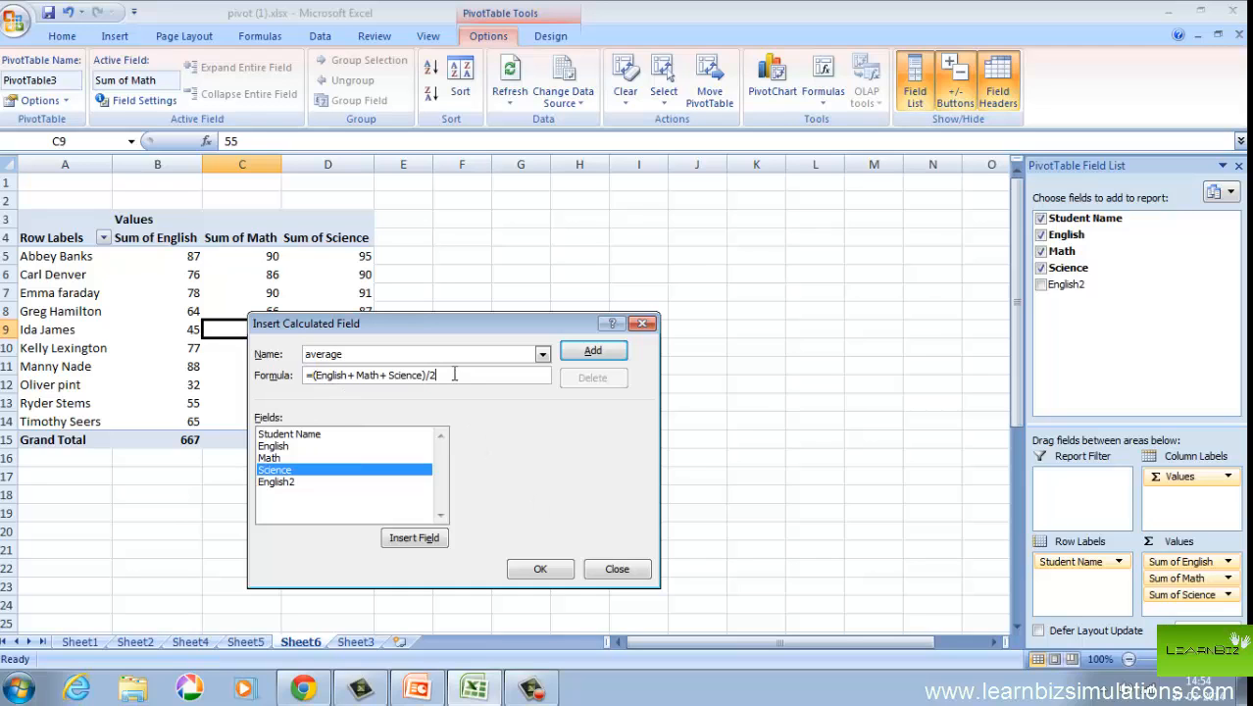
left_click(594, 353)
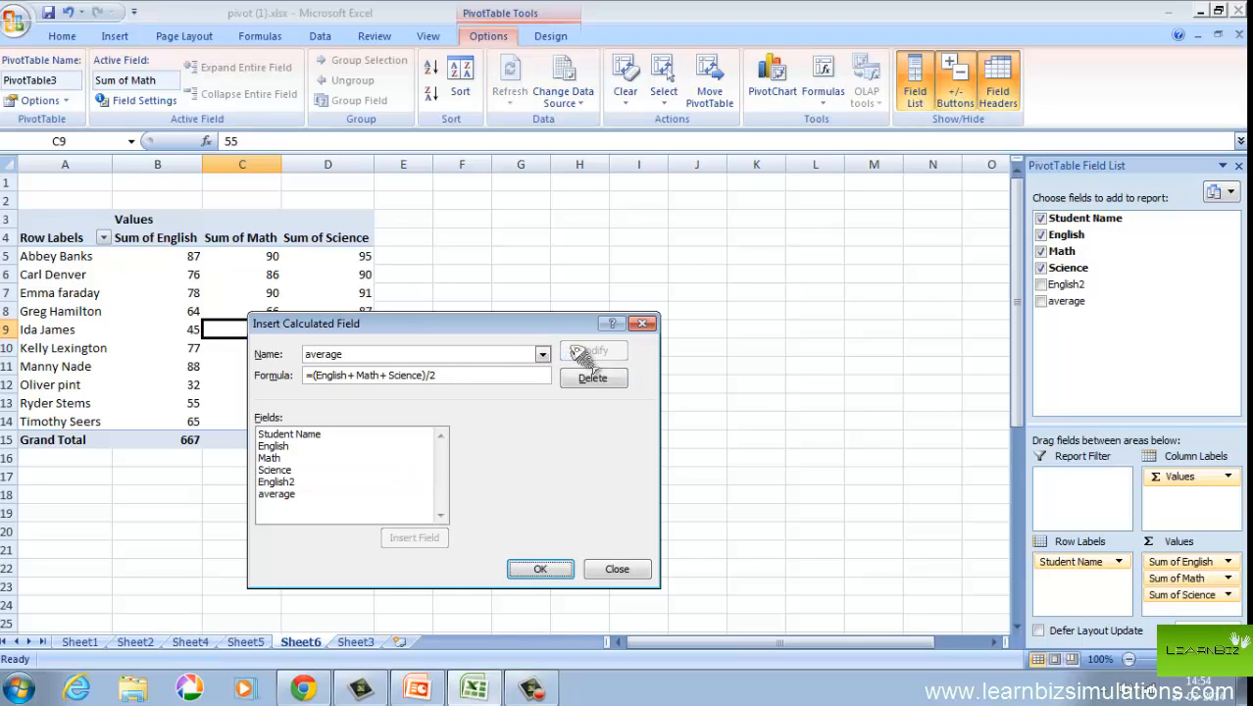
left_click(540, 571)
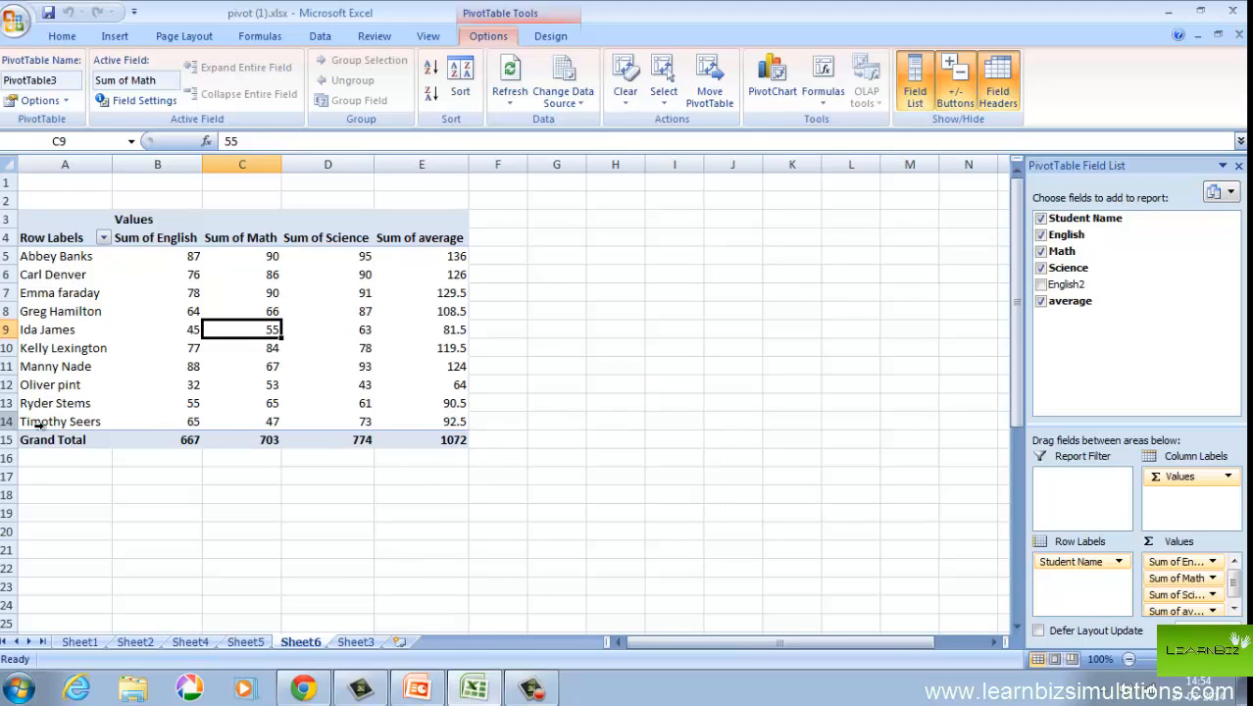
- Start a new calculated item named Sec A Average in the Student Name field
left_click(77, 408)
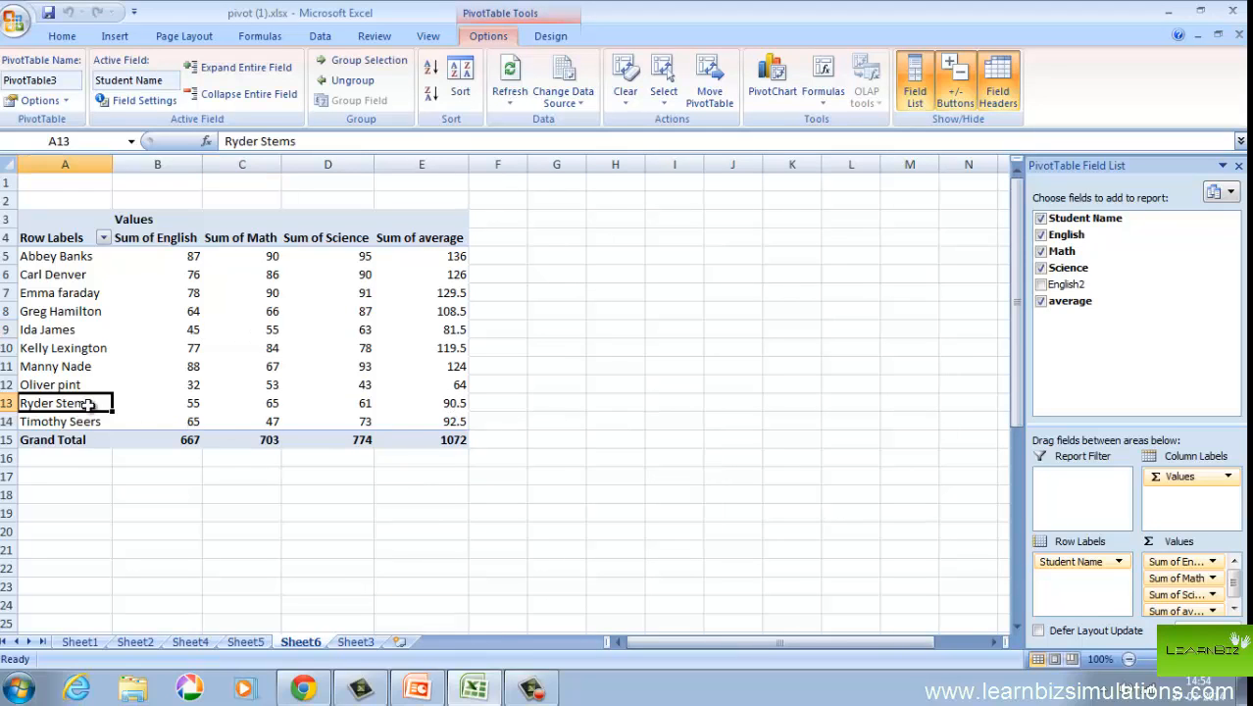
left_click(824, 96)
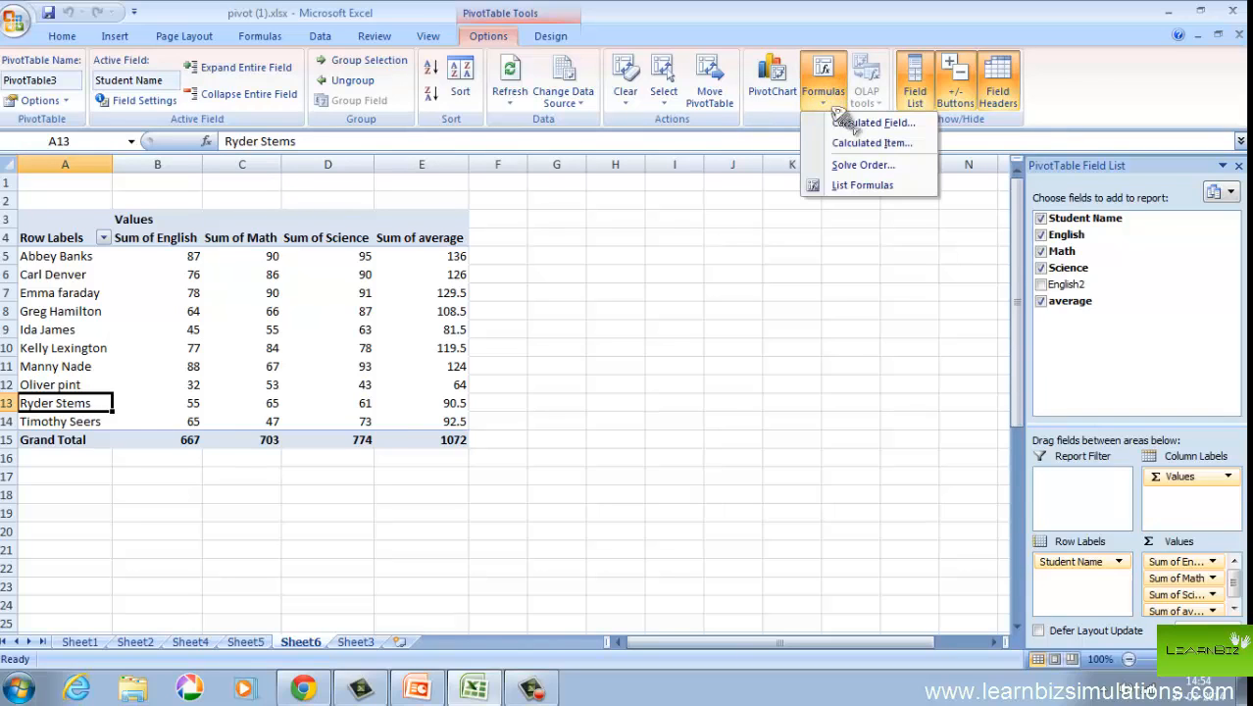
left_click(871, 143)
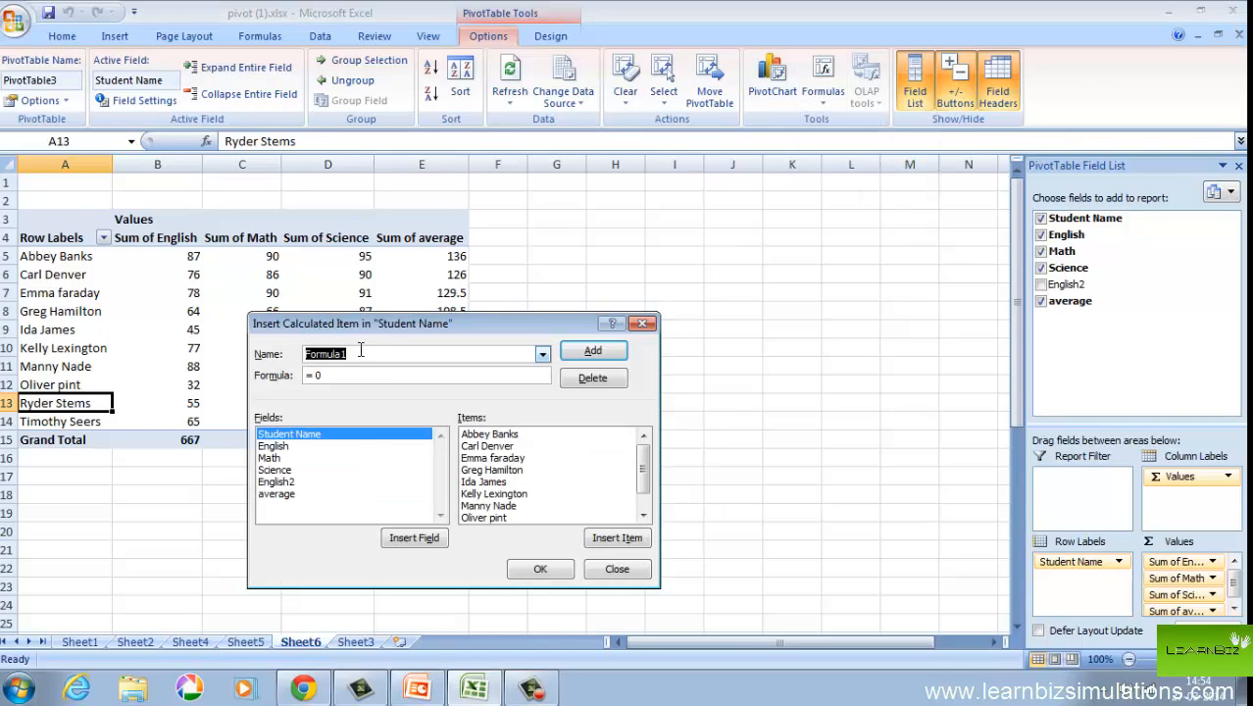
type("Sec A Average")
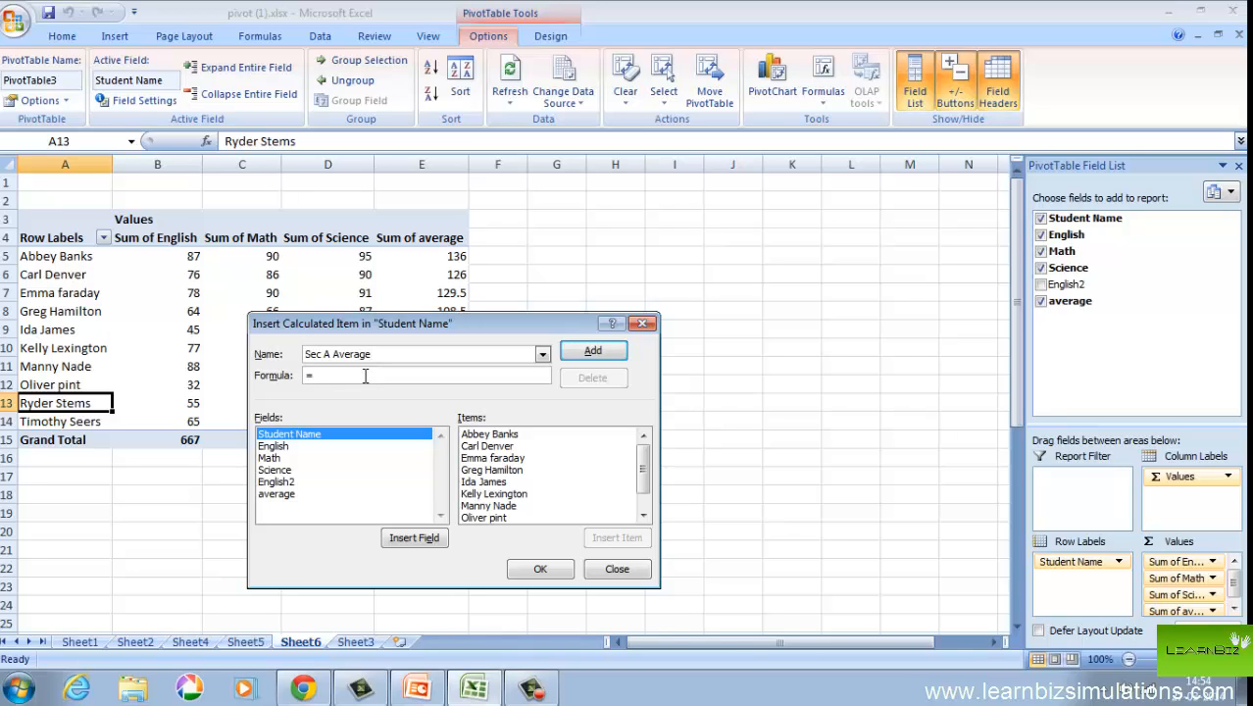
- Set the Sec A Average formula to the sum of the first five students divided by 5 and add the item
double_click(482, 434)
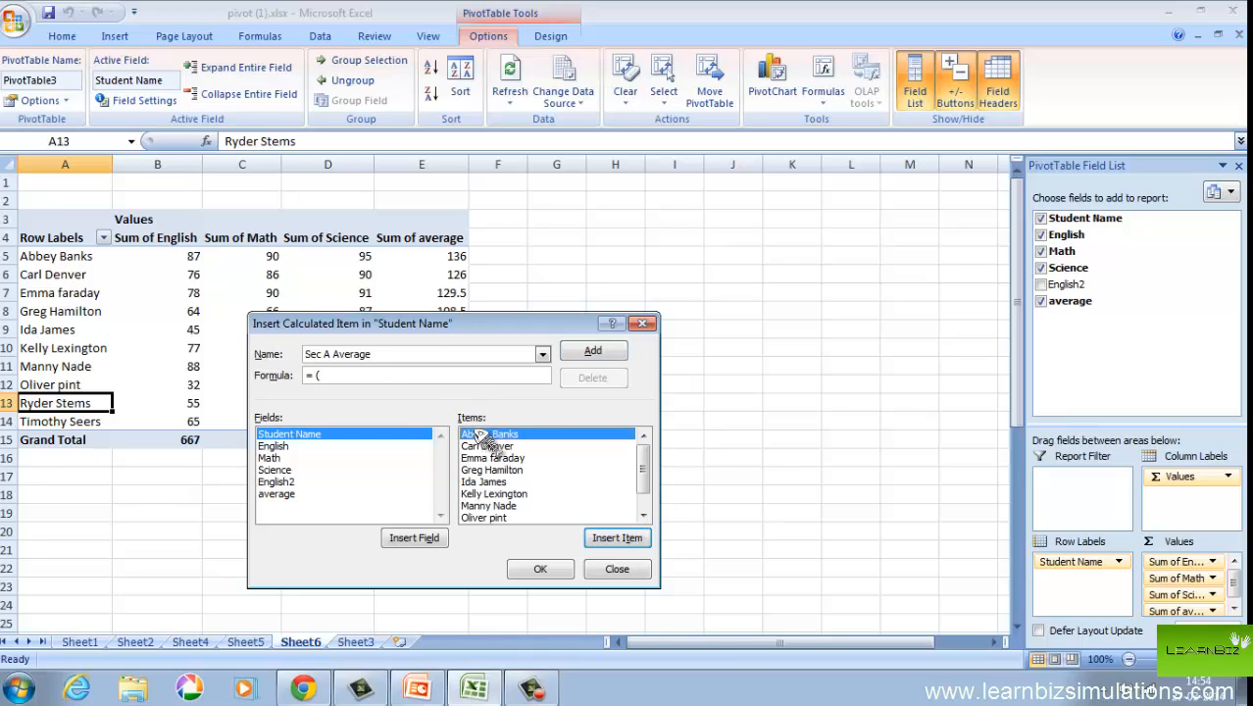
type("+")
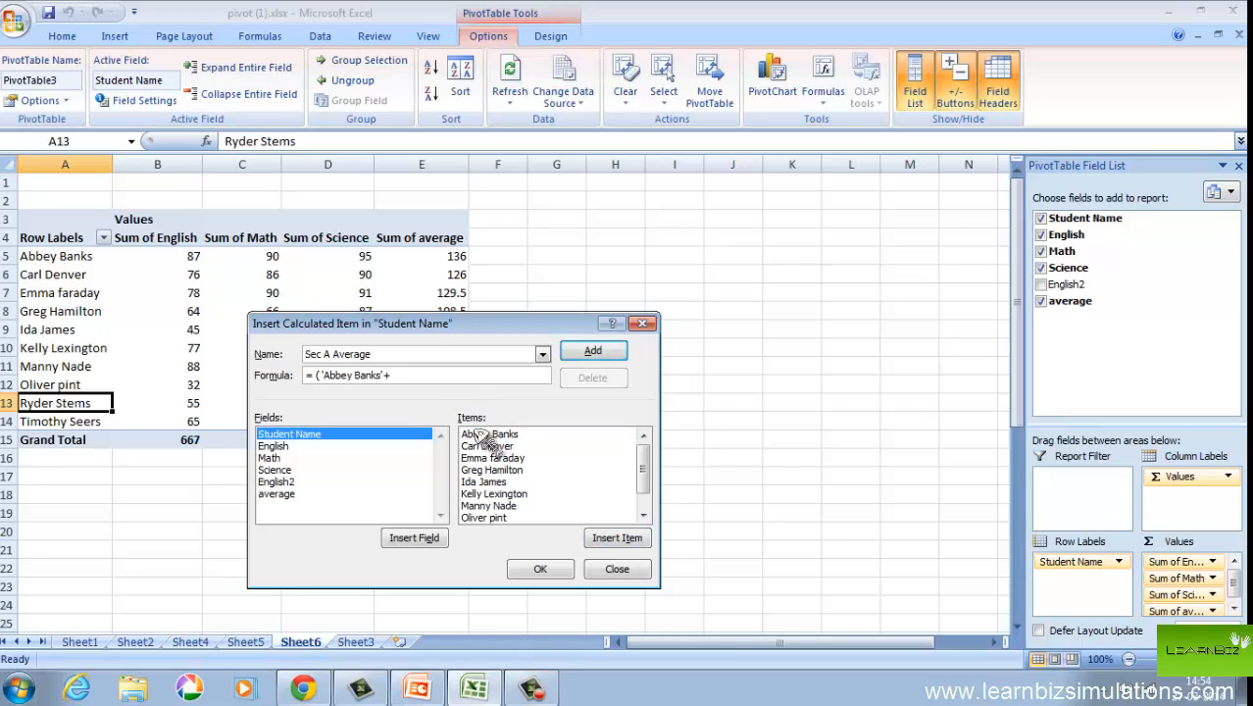
double_click(515, 448)
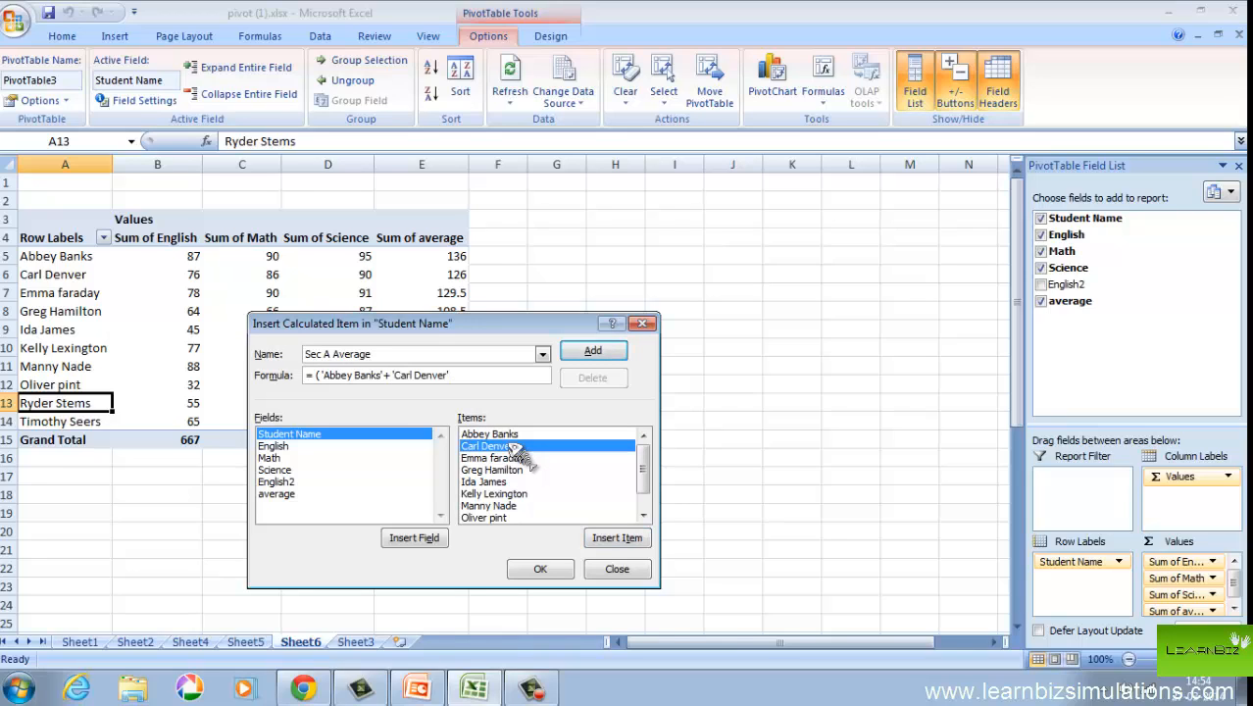
type("+")
double_click(519, 458)
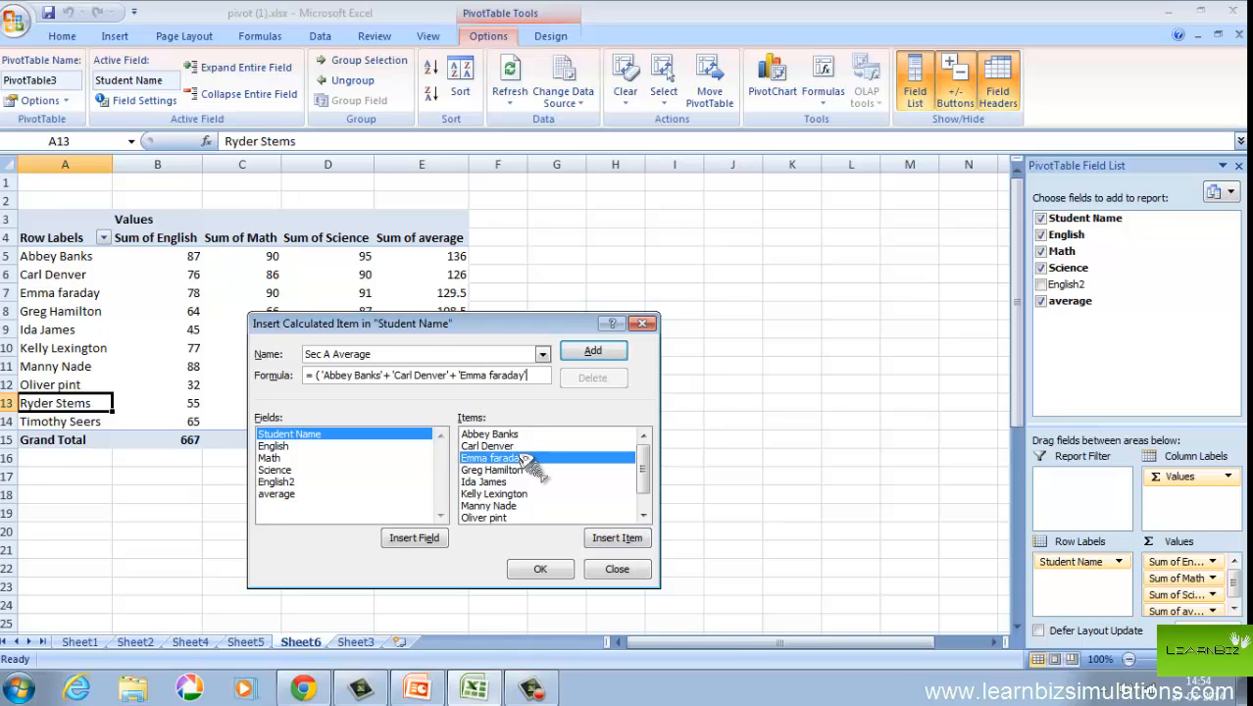
type("+")
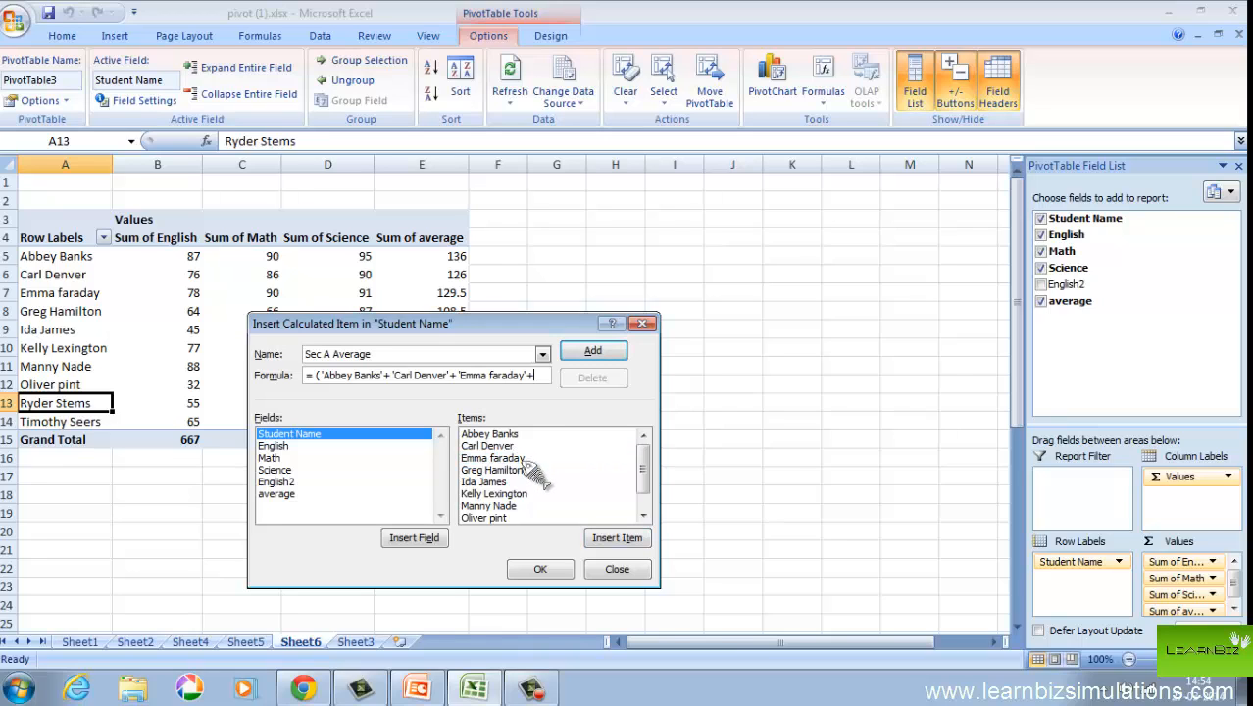
double_click(508, 469)
type("+")
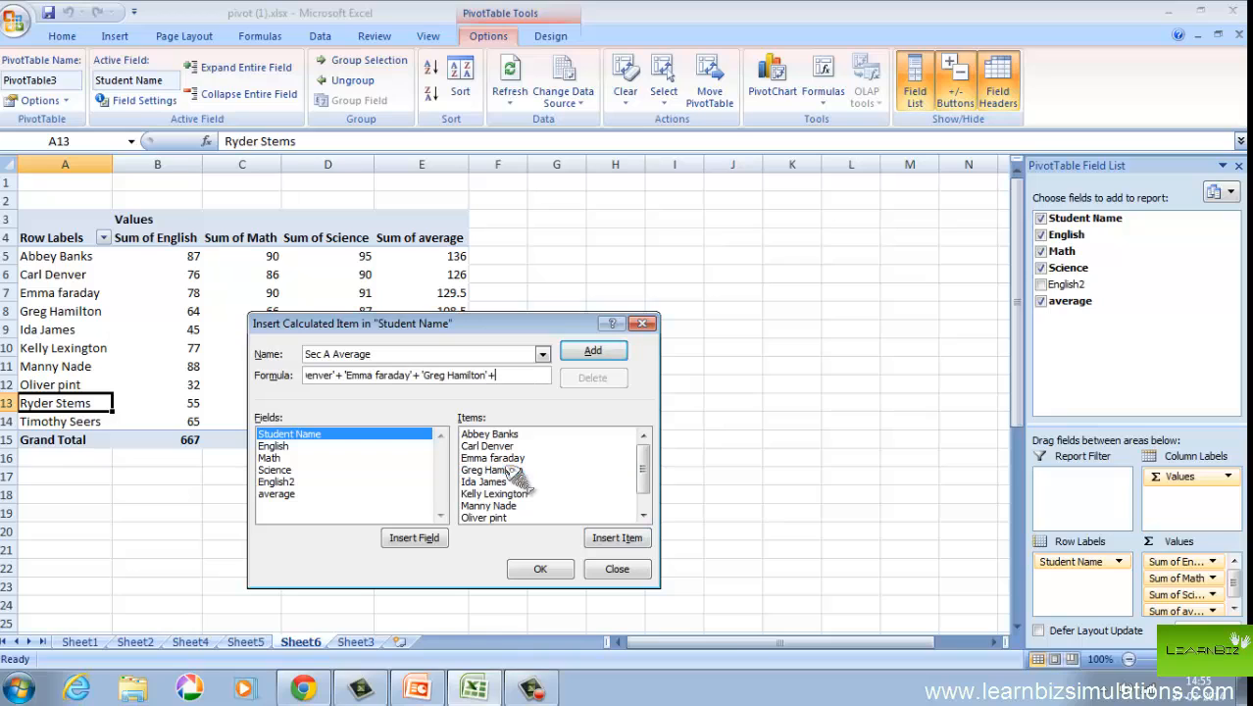
double_click(506, 482)
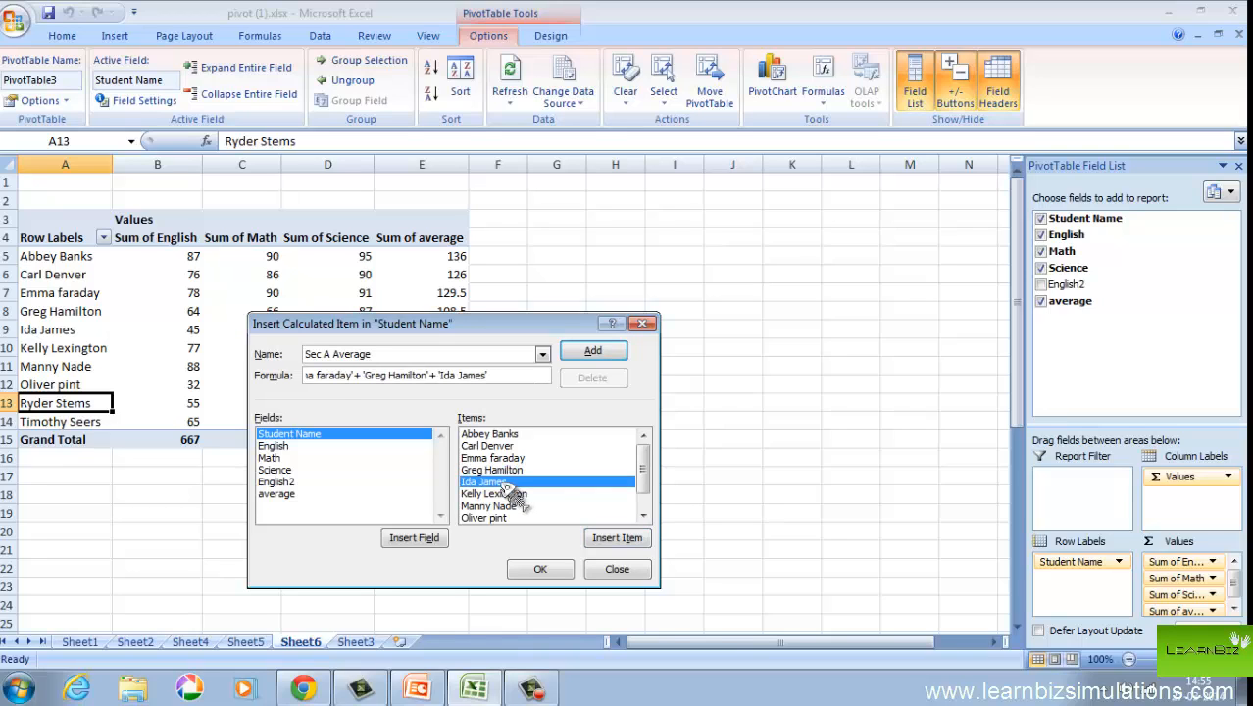
type(")/")
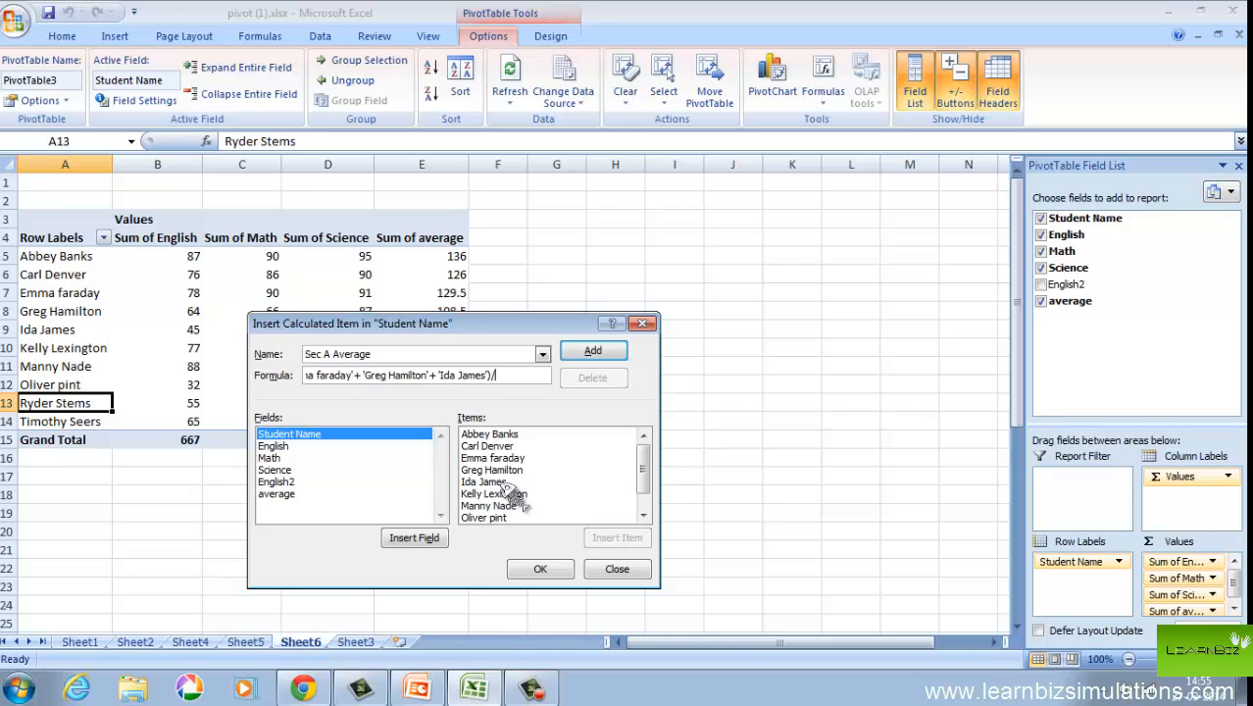
type("5")
left_click(593, 353)
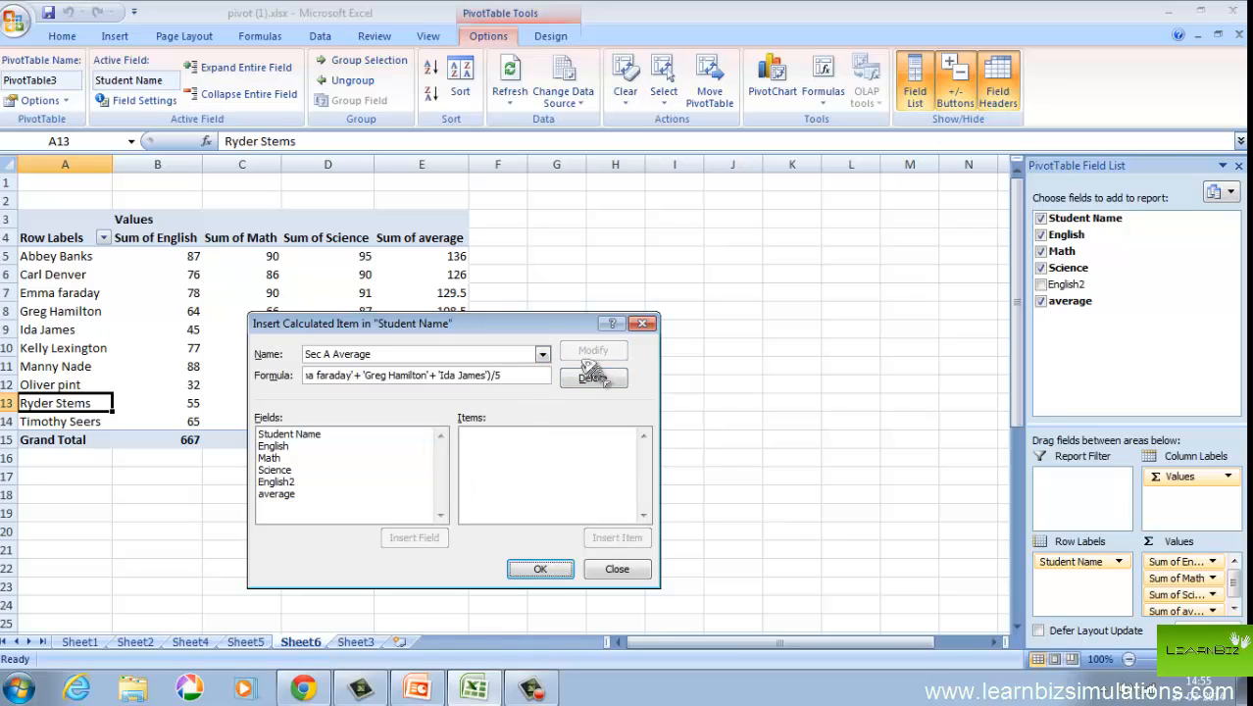
left_click(539, 571)
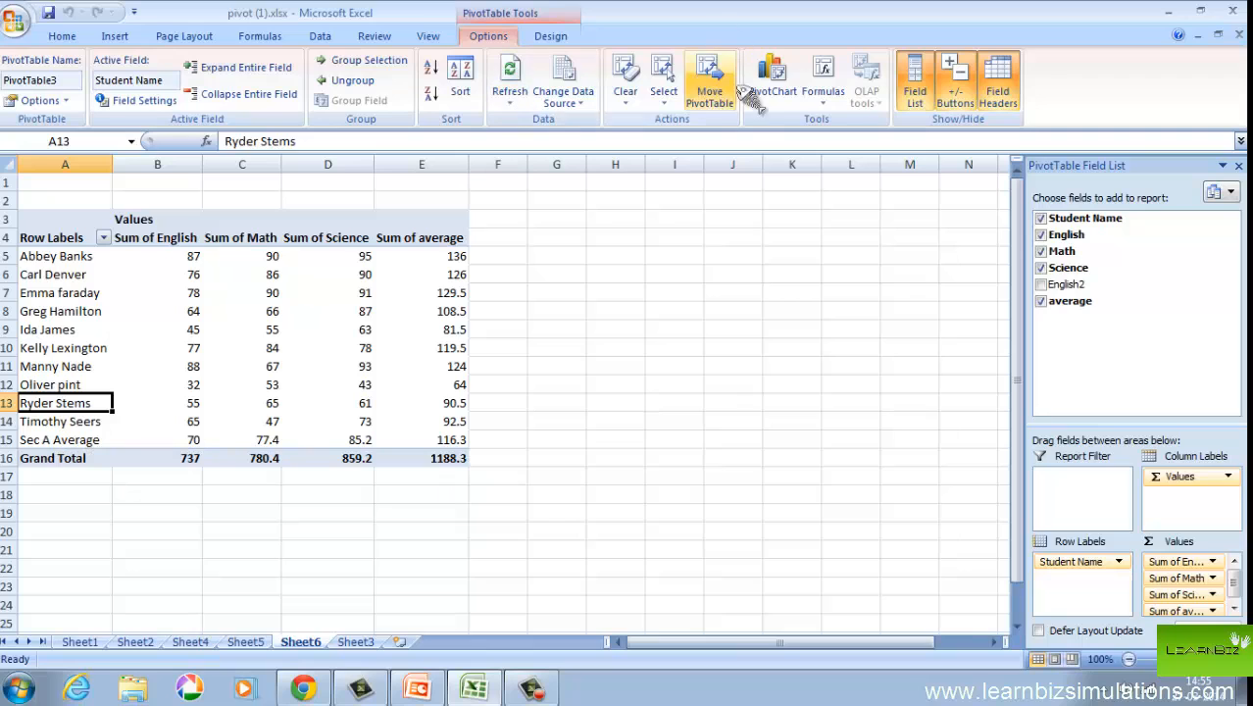
- Start another calculated item in the Student Name field, named Sec B average
left_click(826, 96)
left_click(849, 145)
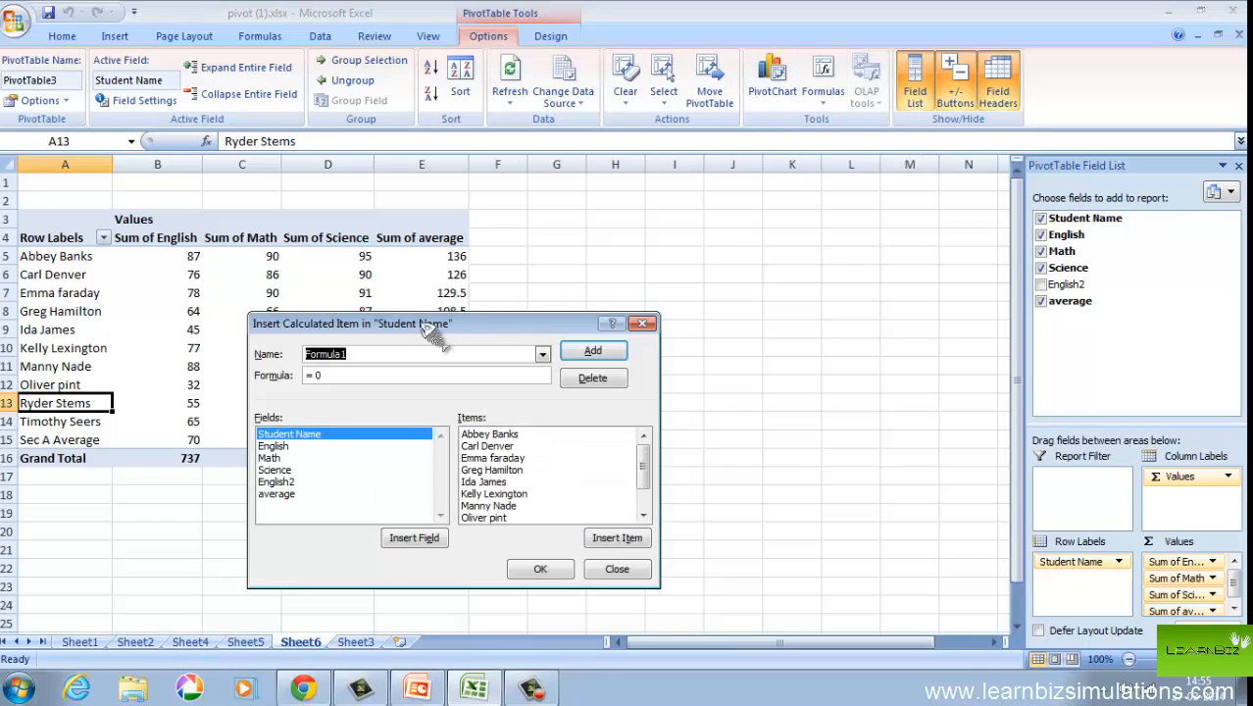
type("Sec")
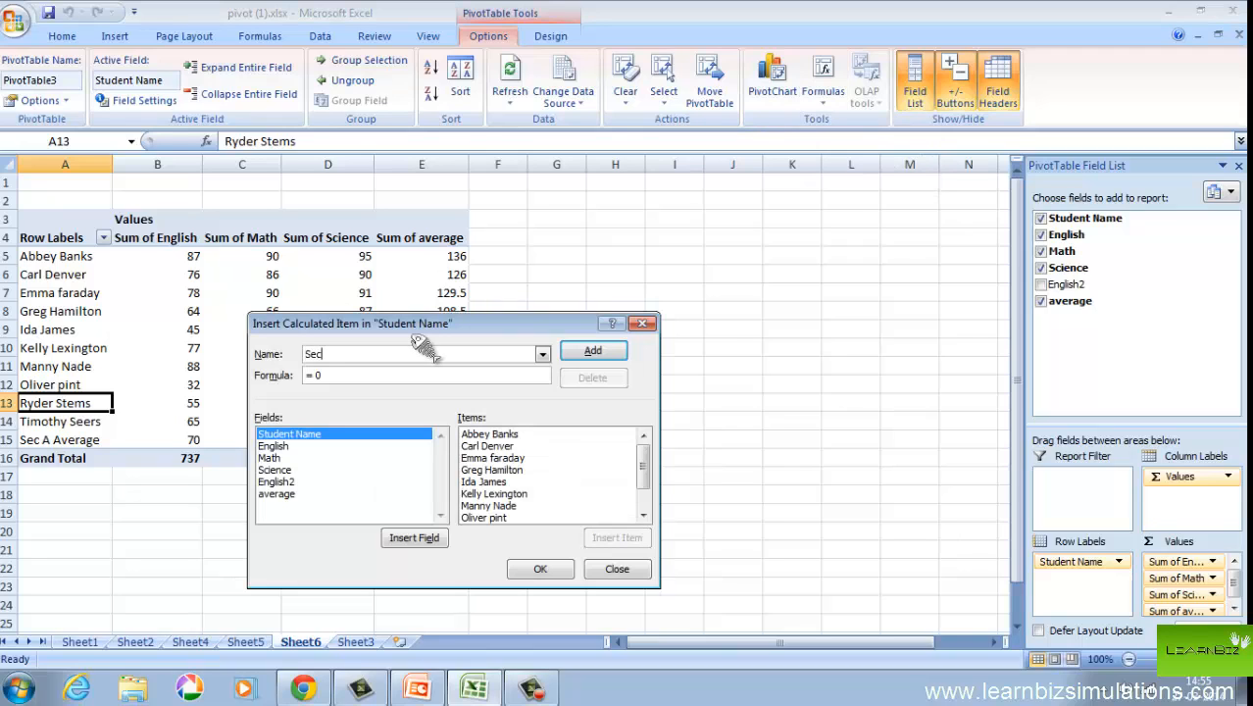
type(" B average")
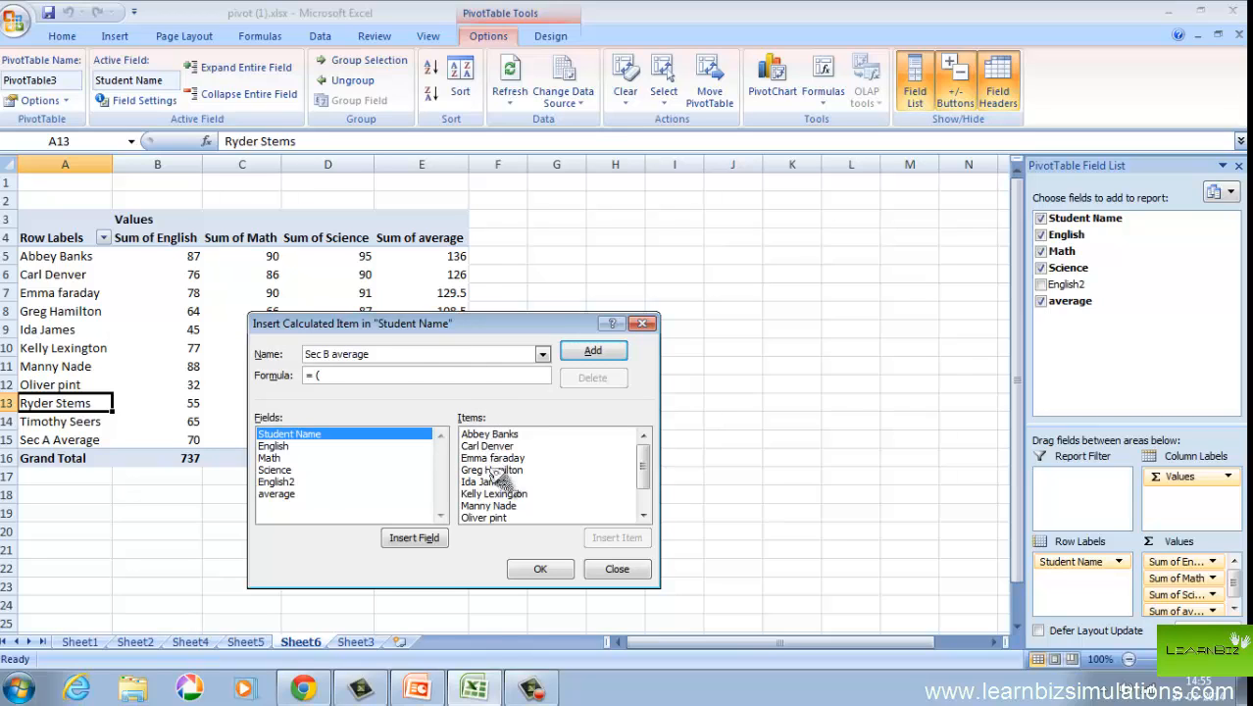
- Build the Sec B average formula from the section B students plus Sec A Average, divided by 5, and add the item
left_click(520, 510)
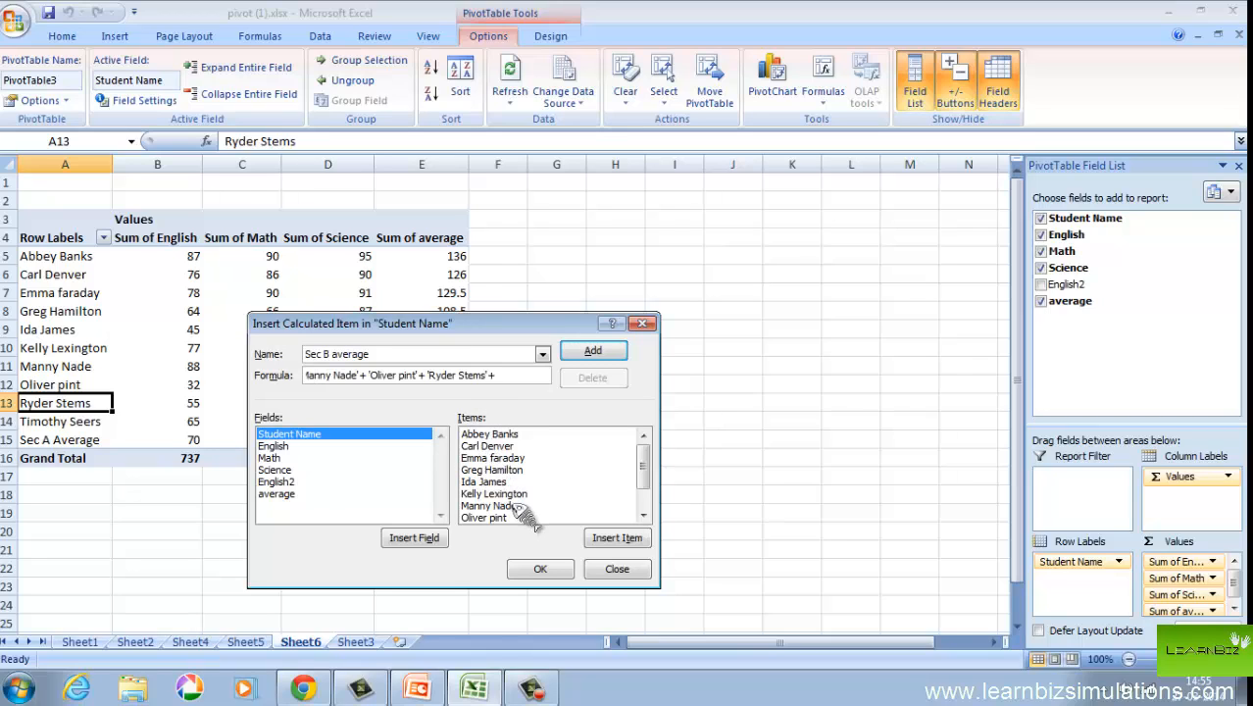
left_click_drag(642, 478, 652, 505)
double_click(510, 506)
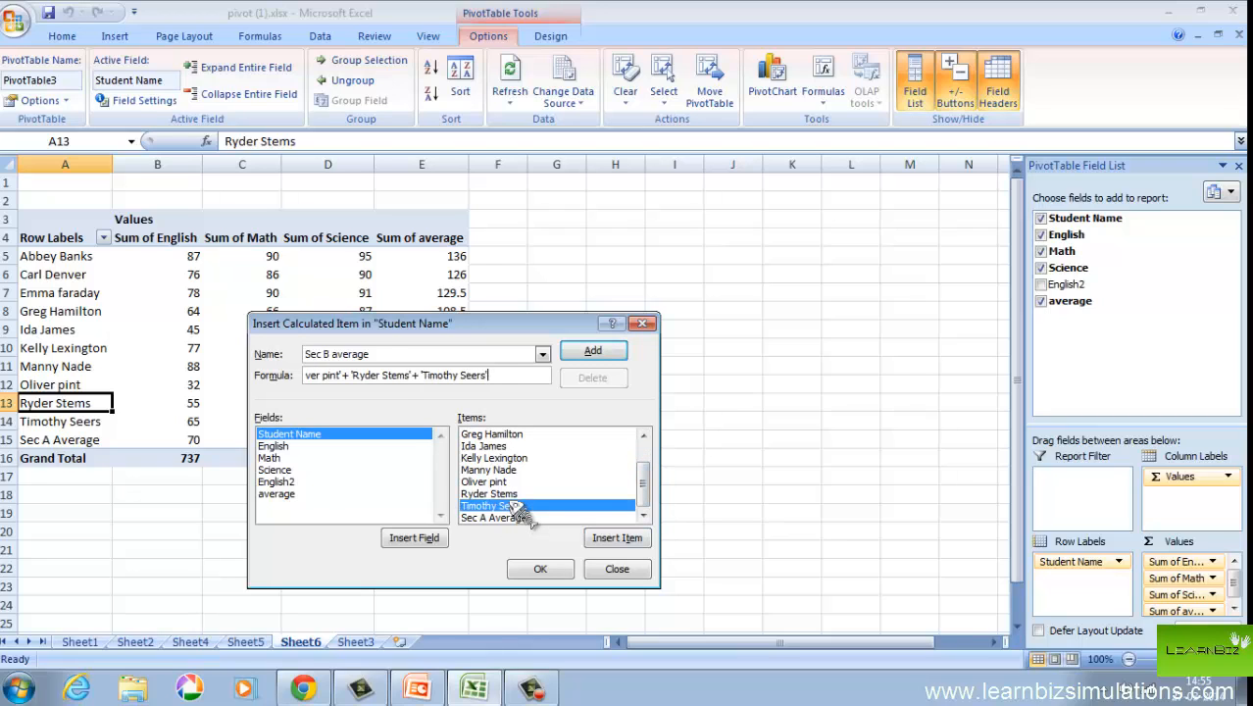
type("+ 'Sec A Average')/5")
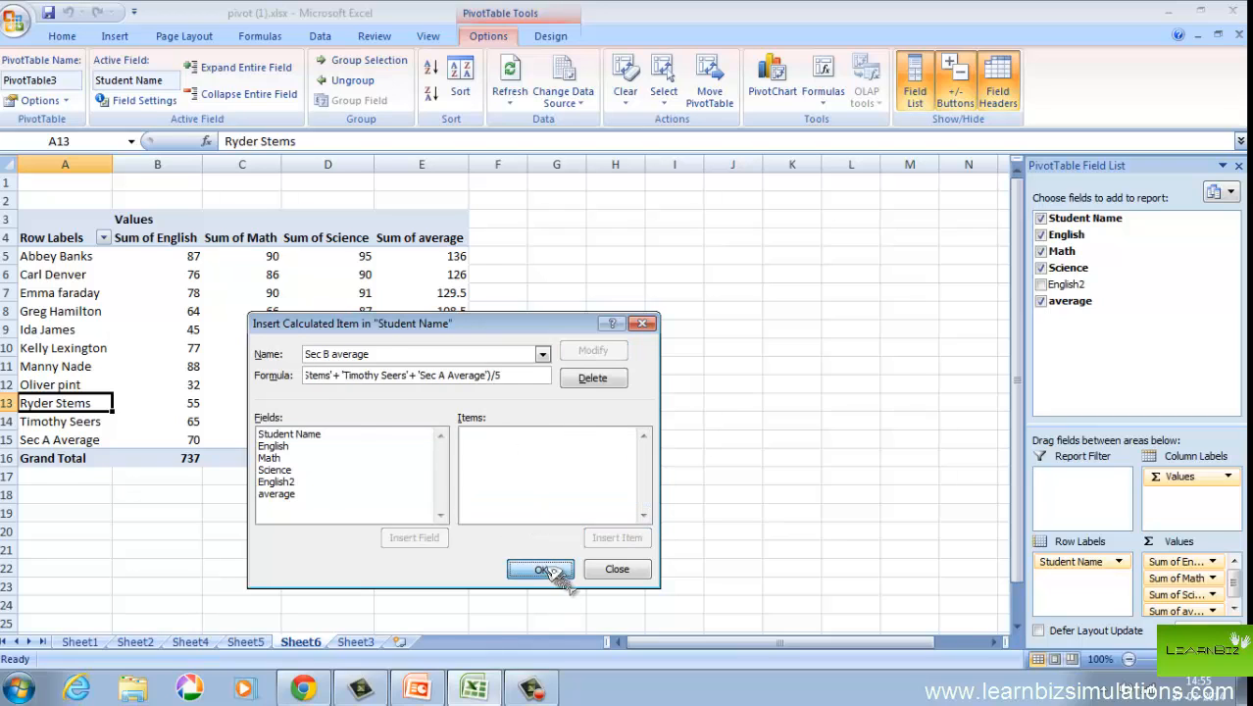
left_click(546, 569)
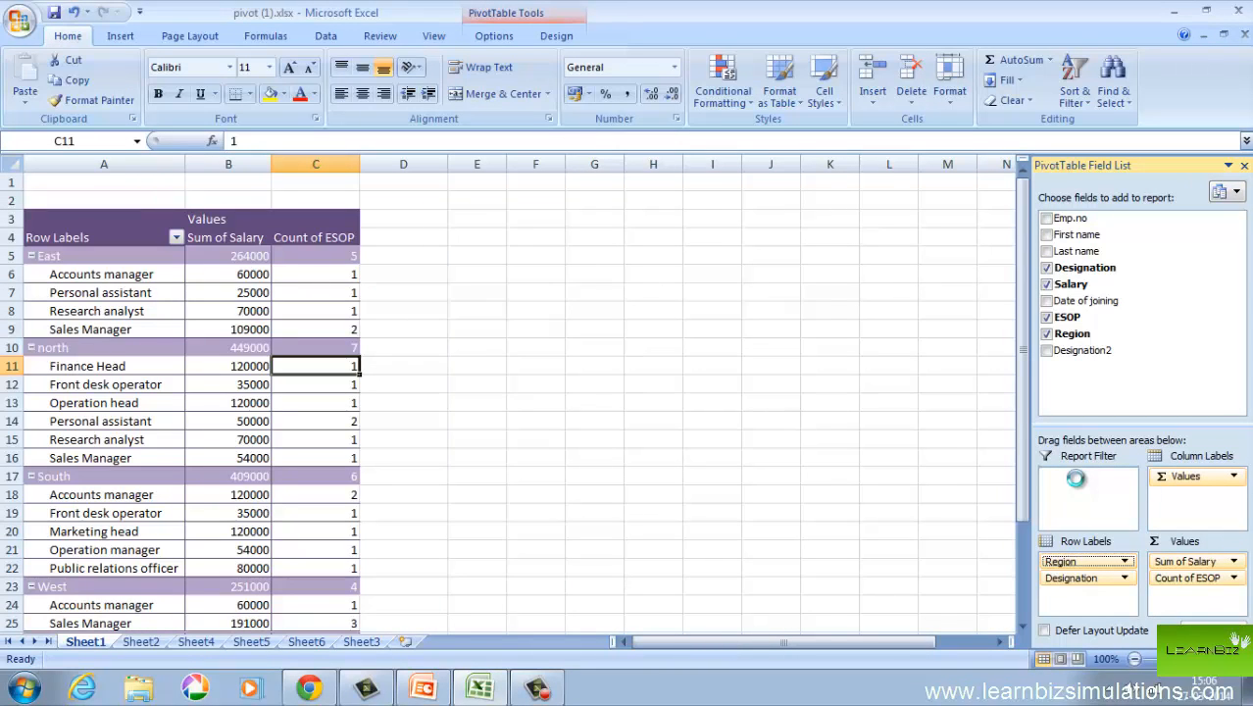
- Move Region to the report filter of the salary pivot table on Sheet1 and filter it to South
left_click_drag(1075, 478, 1075, 480)
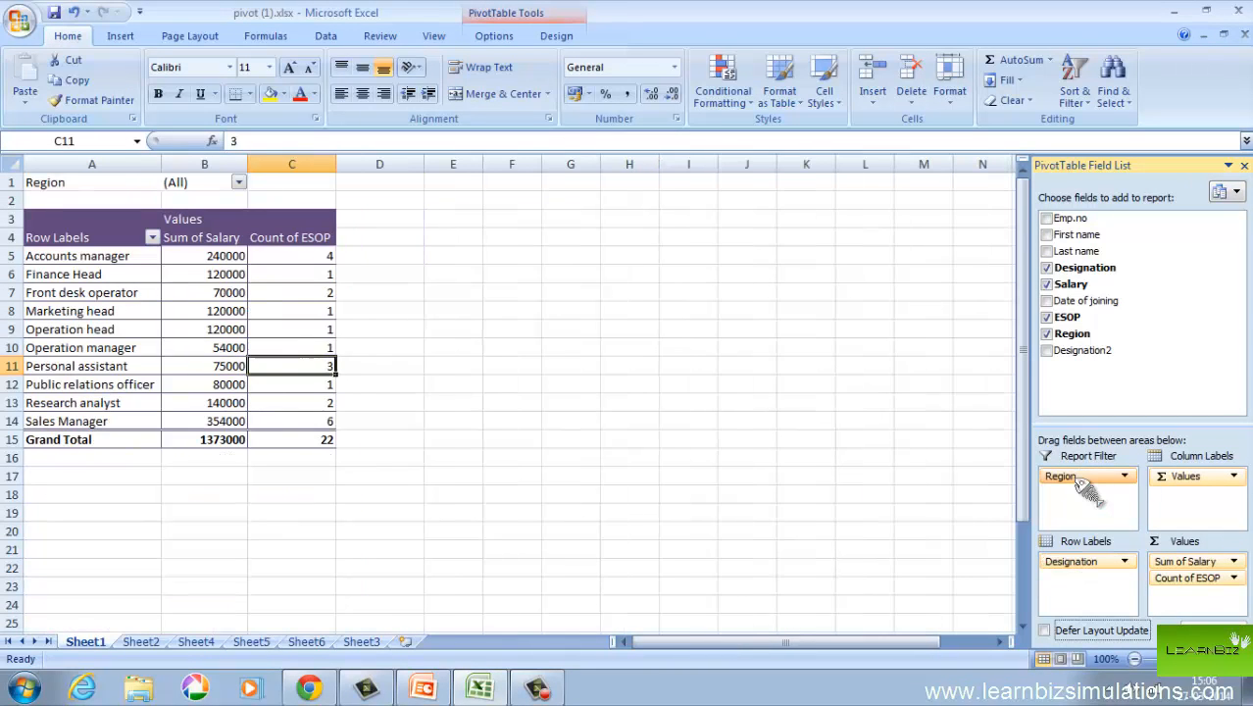
left_click(238, 182)
left_click(102, 246)
left_click(129, 390)
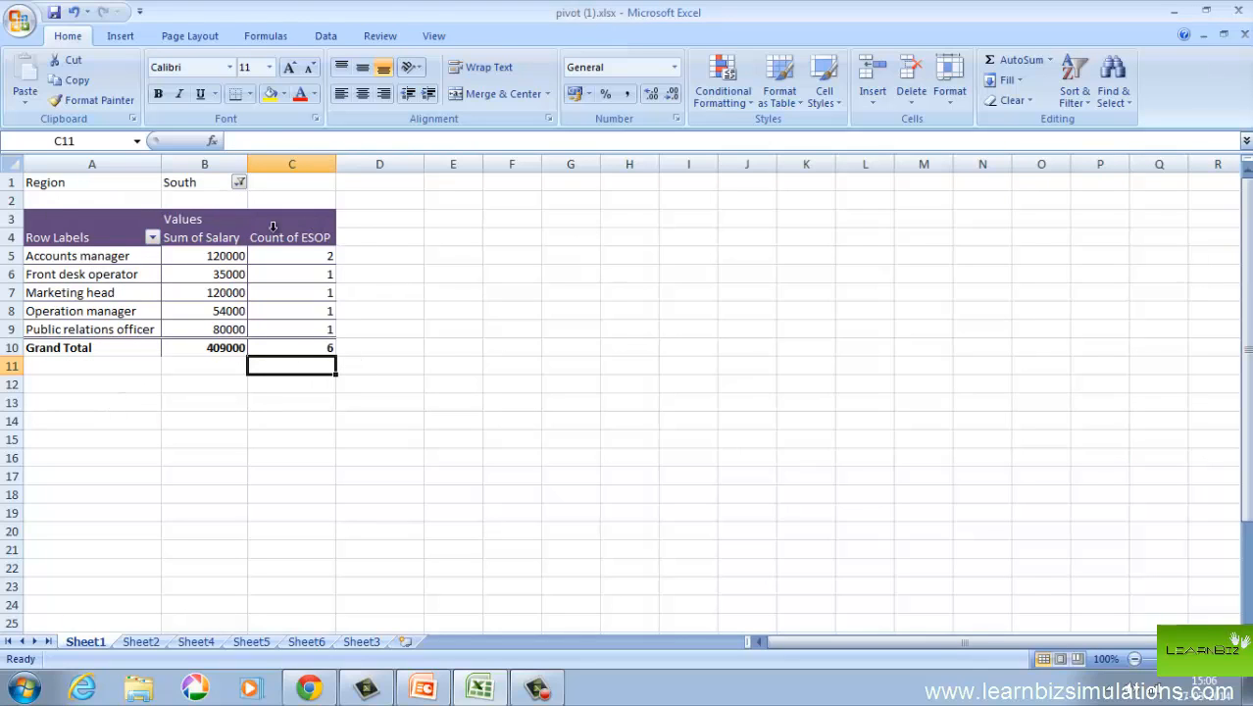
- Move Designation from the row labels to the values as a count, and add Designation2 as row labels
left_click(208, 256)
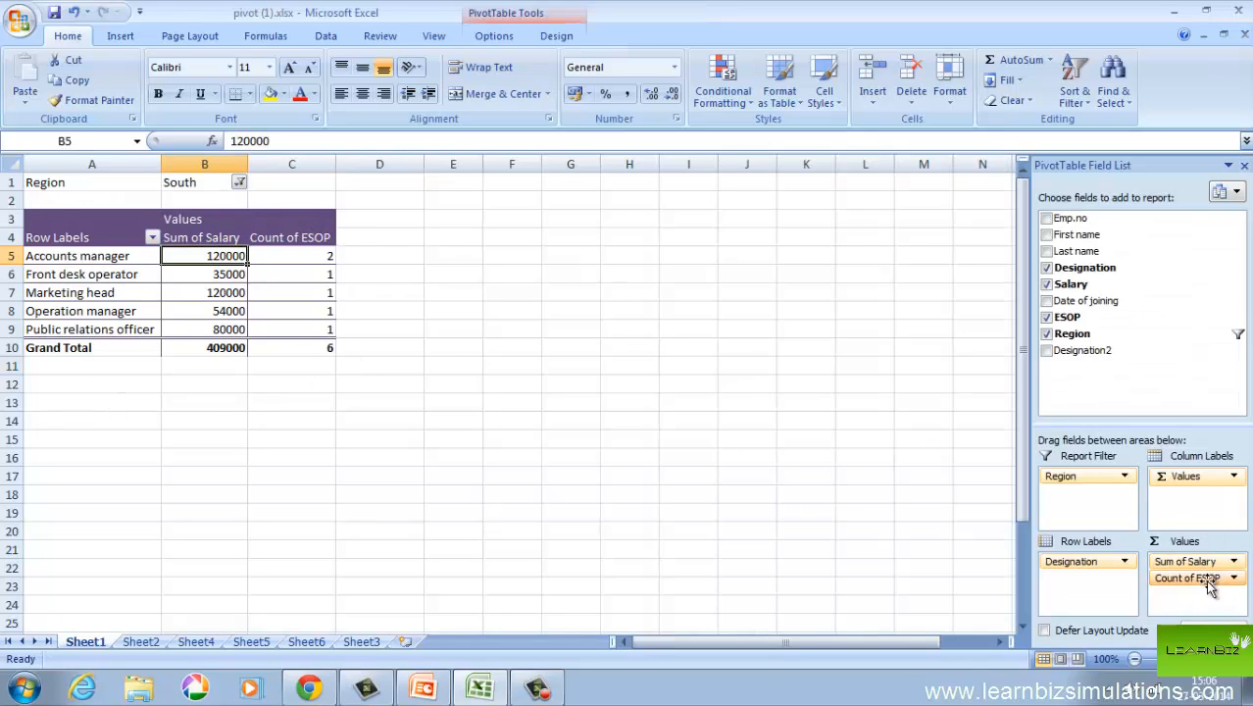
left_click_drag(1086, 573, 1206, 600)
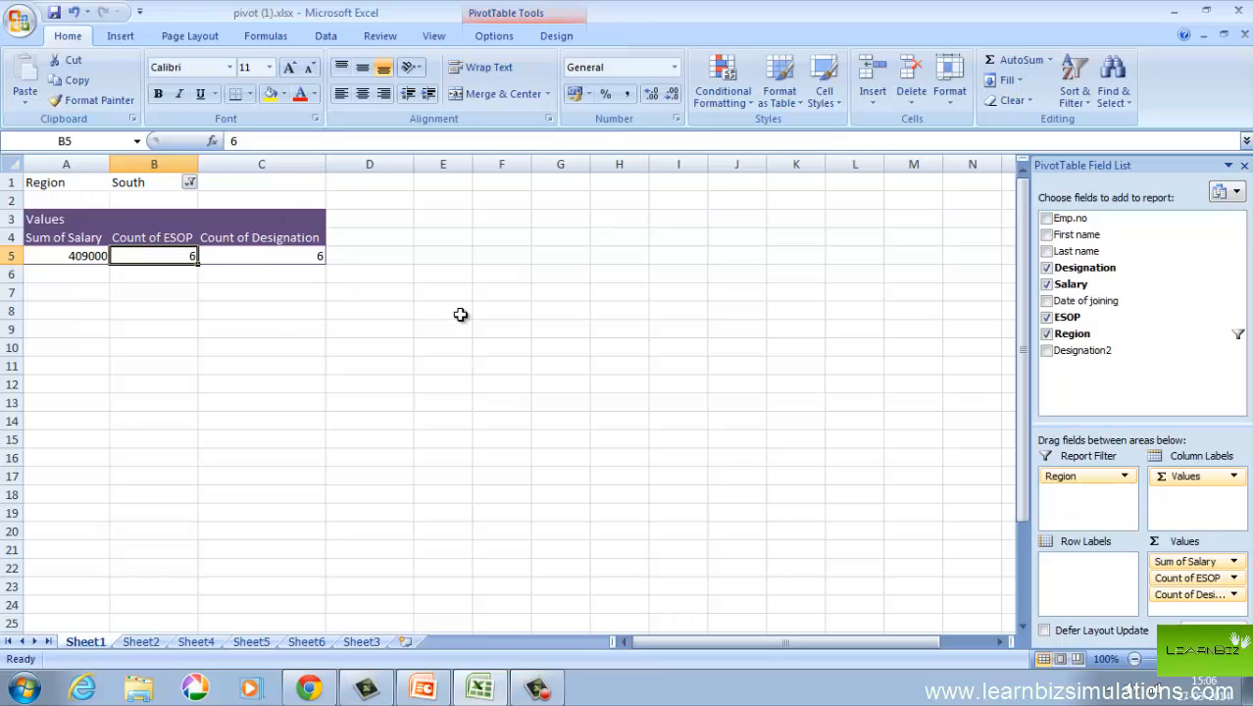
left_click_drag(1067, 356, 1087, 564)
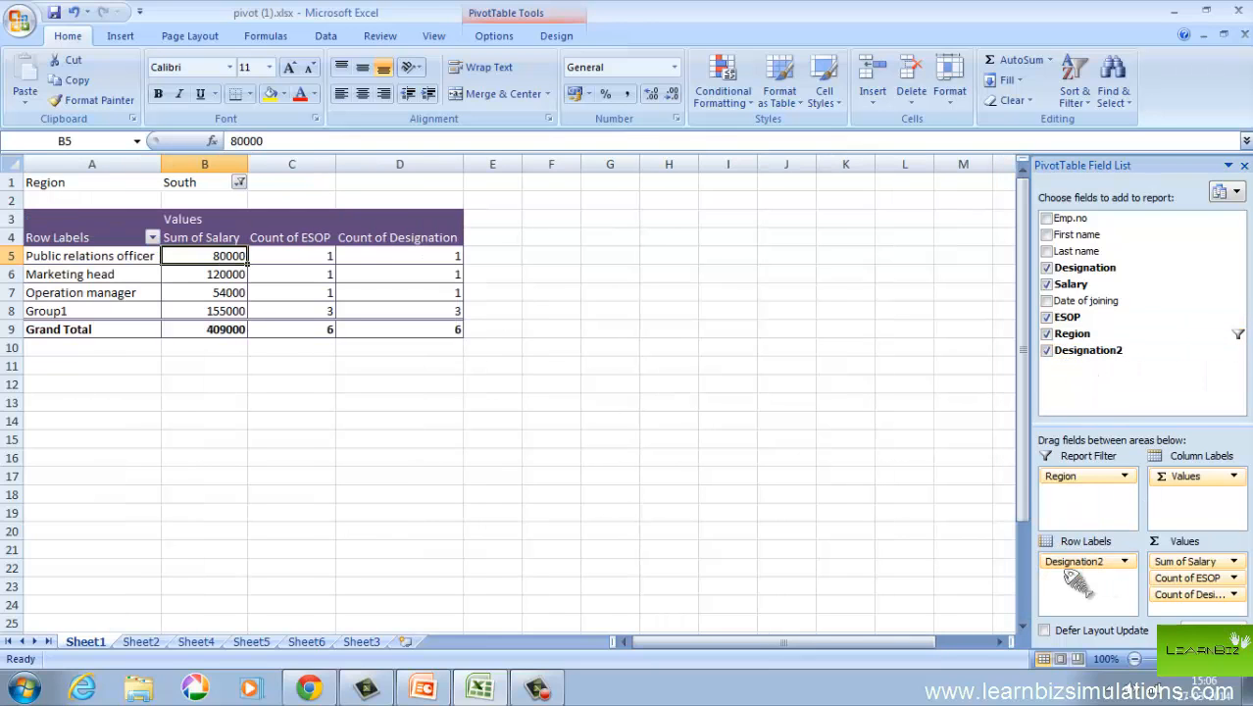